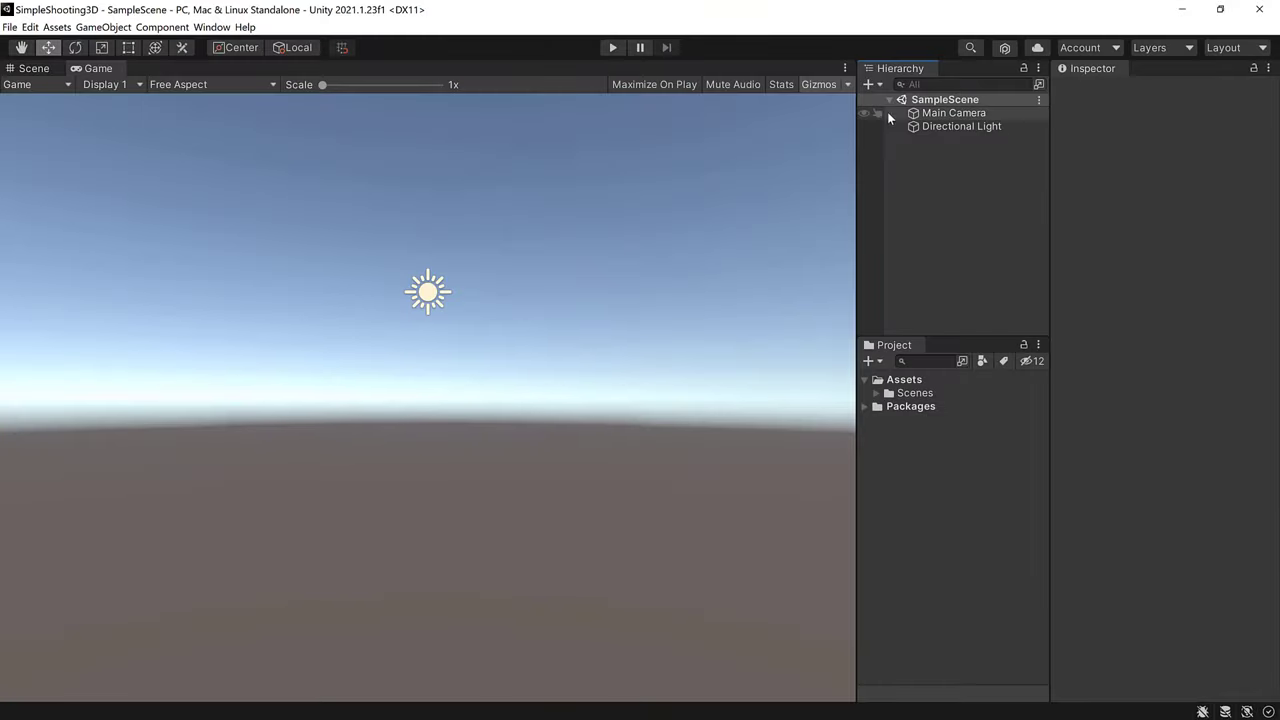
Add a 3D cylinder to the scene and reset its Transform.
{"action": "left_click", "coordinate": [868, 84]}
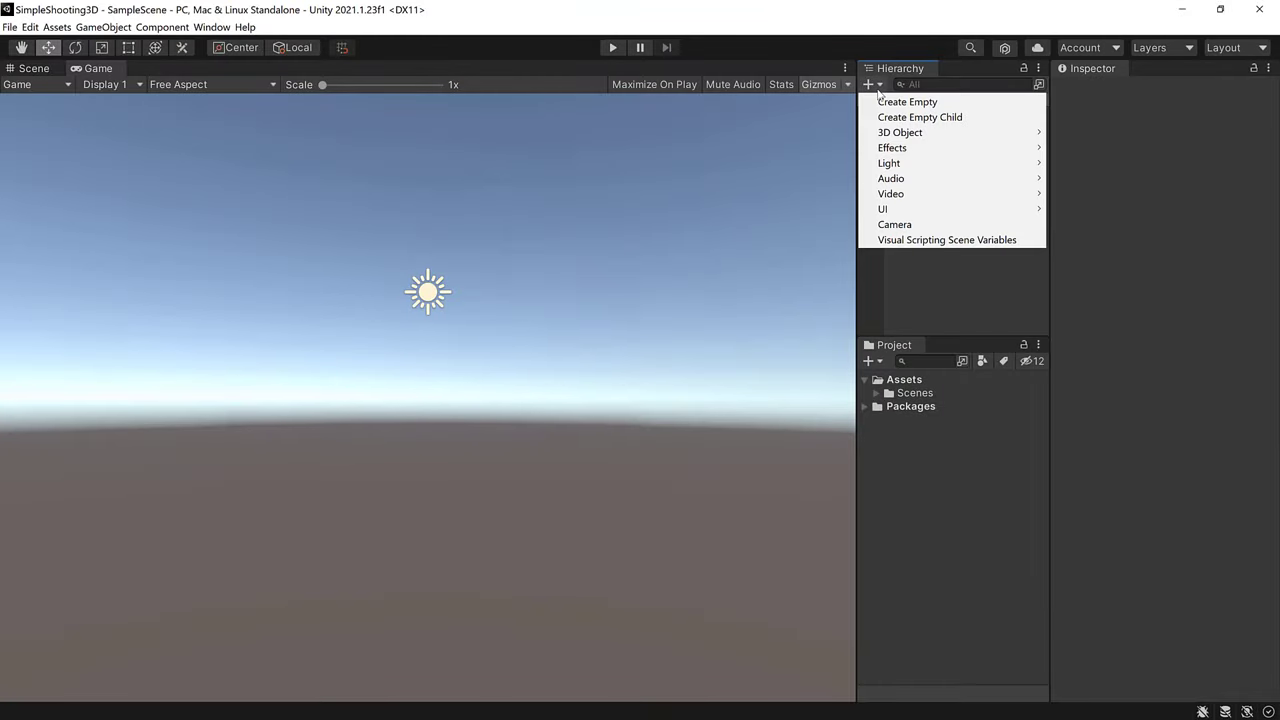
{"action": "mouse_move", "coordinate": [916, 133]}
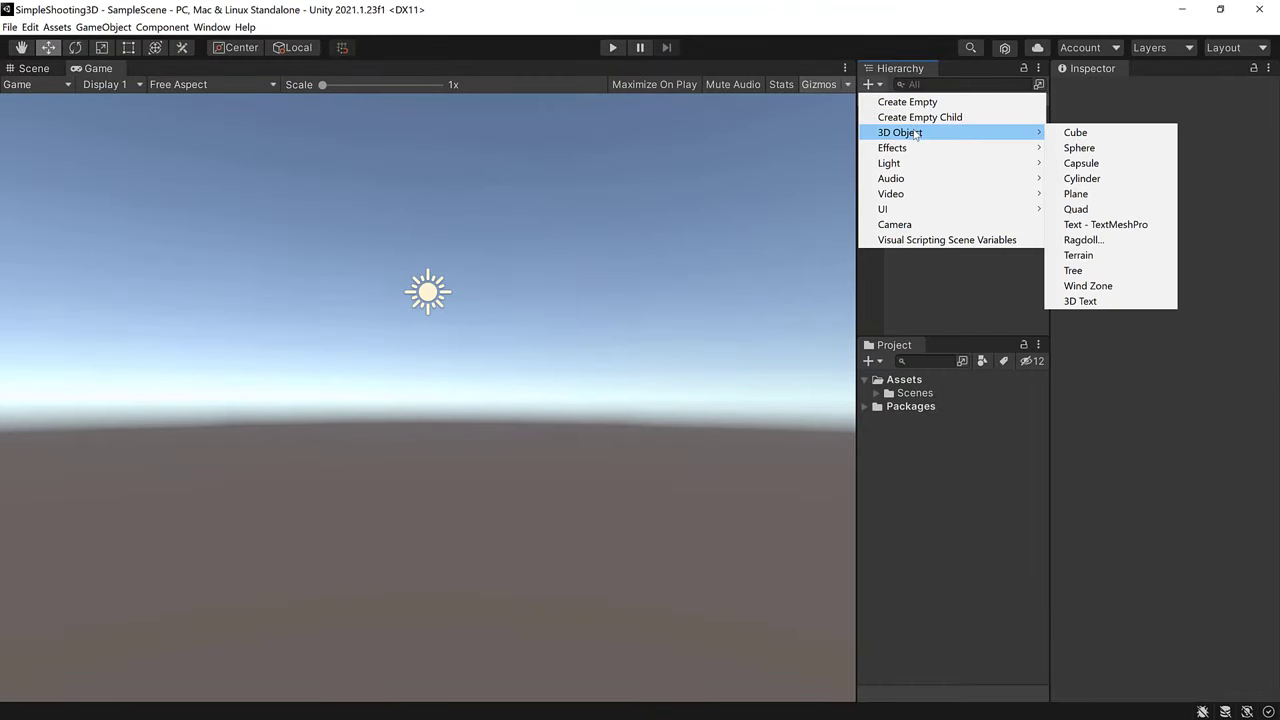
{"action": "left_click", "coordinate": [1082, 178]}
{"action": "right_click", "coordinate": [1128, 134]}
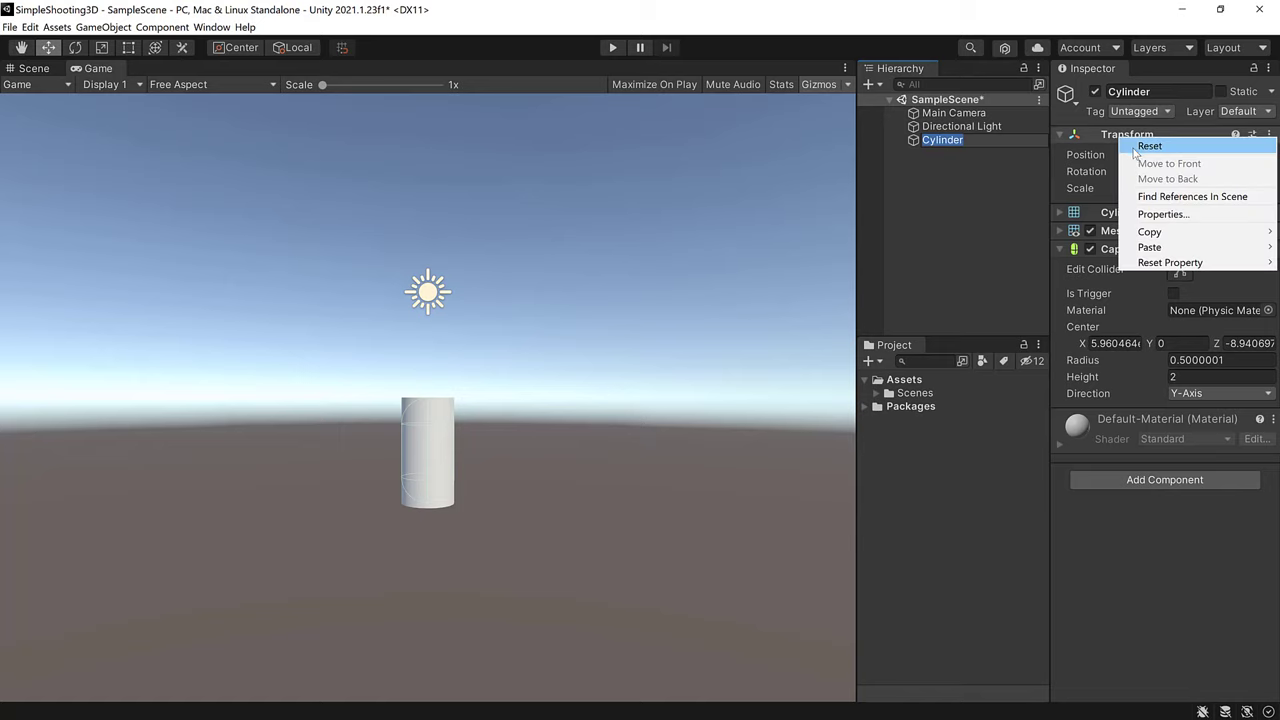
{"action": "left_click", "coordinate": [1150, 143]}
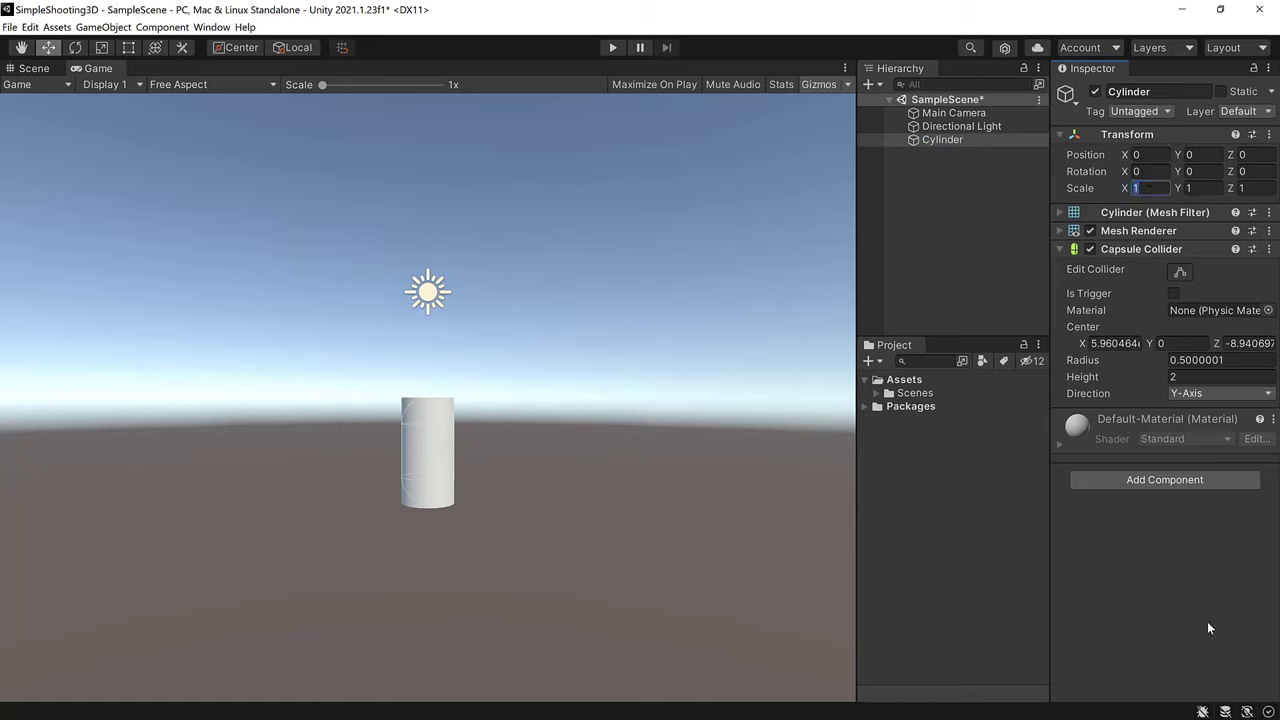
Set the cylinder's scale to 0.5/1/0.5, X rotation to 90 and position to (1, 0, -8).
{"action": "type", "text": "0.5"}
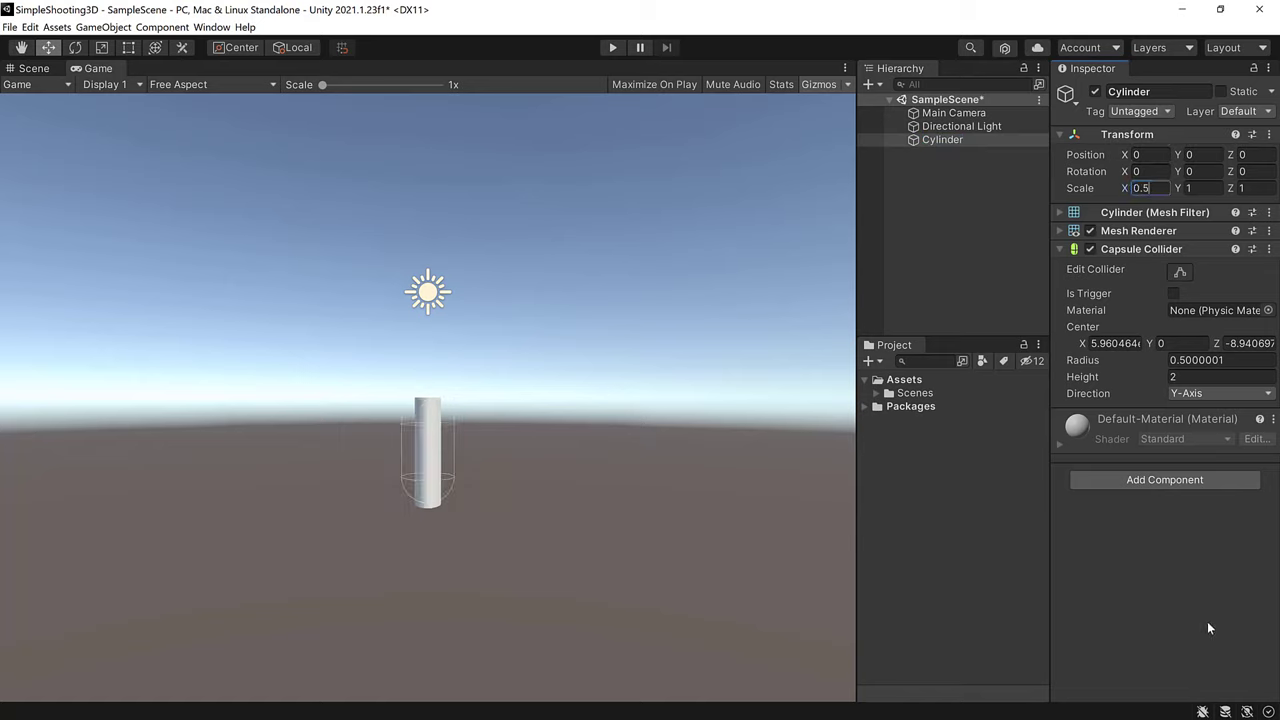
{"action": "key", "text": "Tab"}
{"action": "key", "text": "Tab"}
{"action": "type", "text": "0.5"}
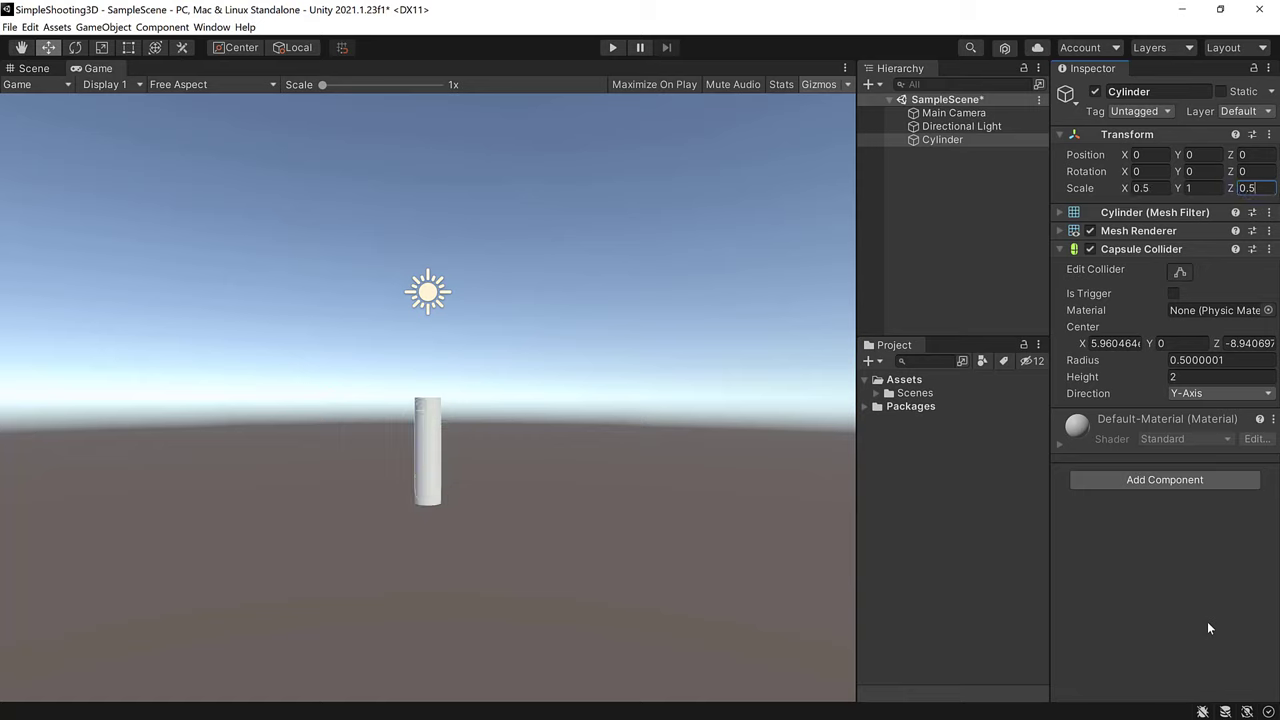
{"action": "left_click", "coordinate": [1155, 173]}
{"action": "type", "text": "90"}
{"action": "left_click", "coordinate": [1148, 154]}
{"action": "type", "text": "1"}
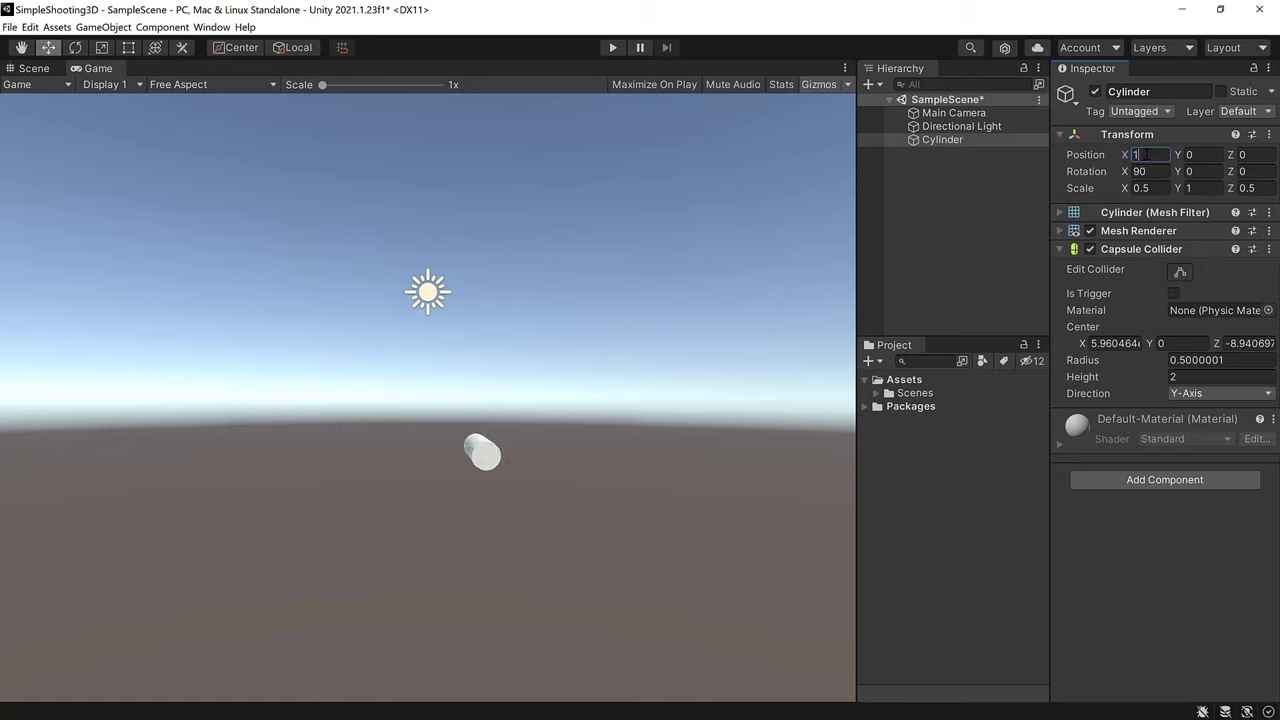
{"action": "left_click", "coordinate": [1250, 154]}
{"action": "type", "text": "-8"}
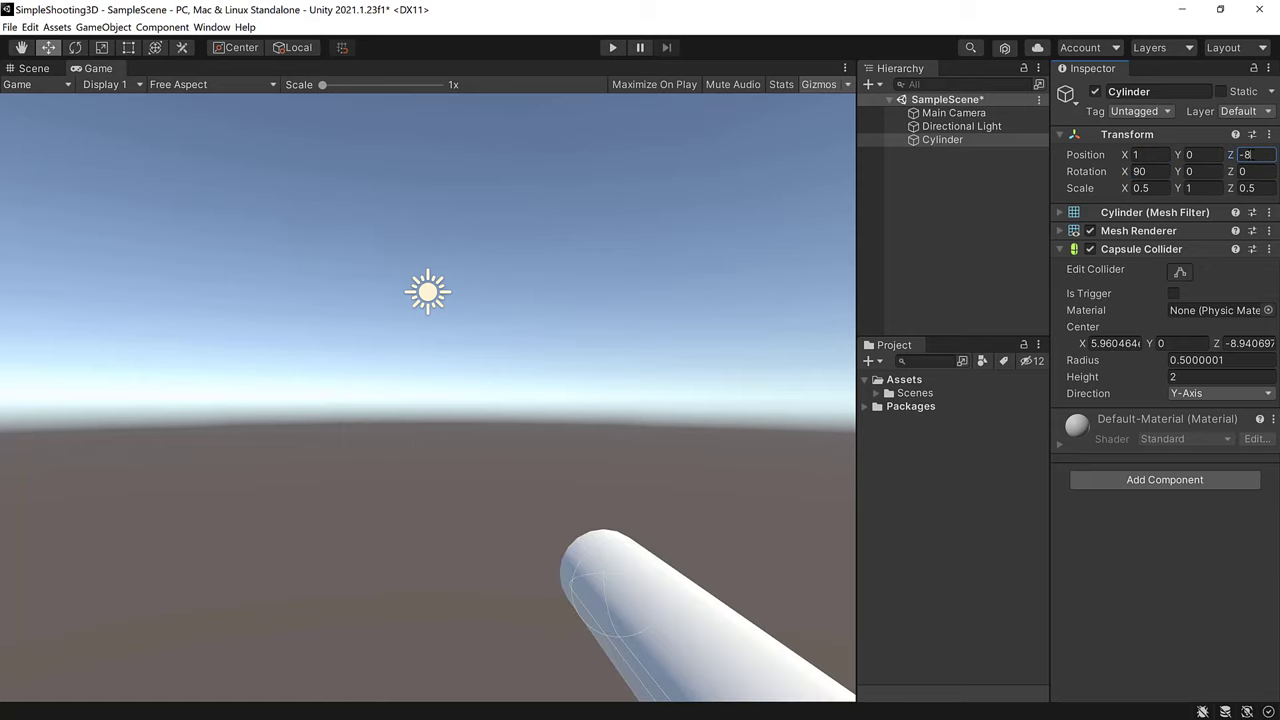
Remove the cylinder's Capsule Collider and rename it Gun.
{"action": "right_click", "coordinate": [1120, 249]}
{"action": "left_click", "coordinate": [1162, 309]}
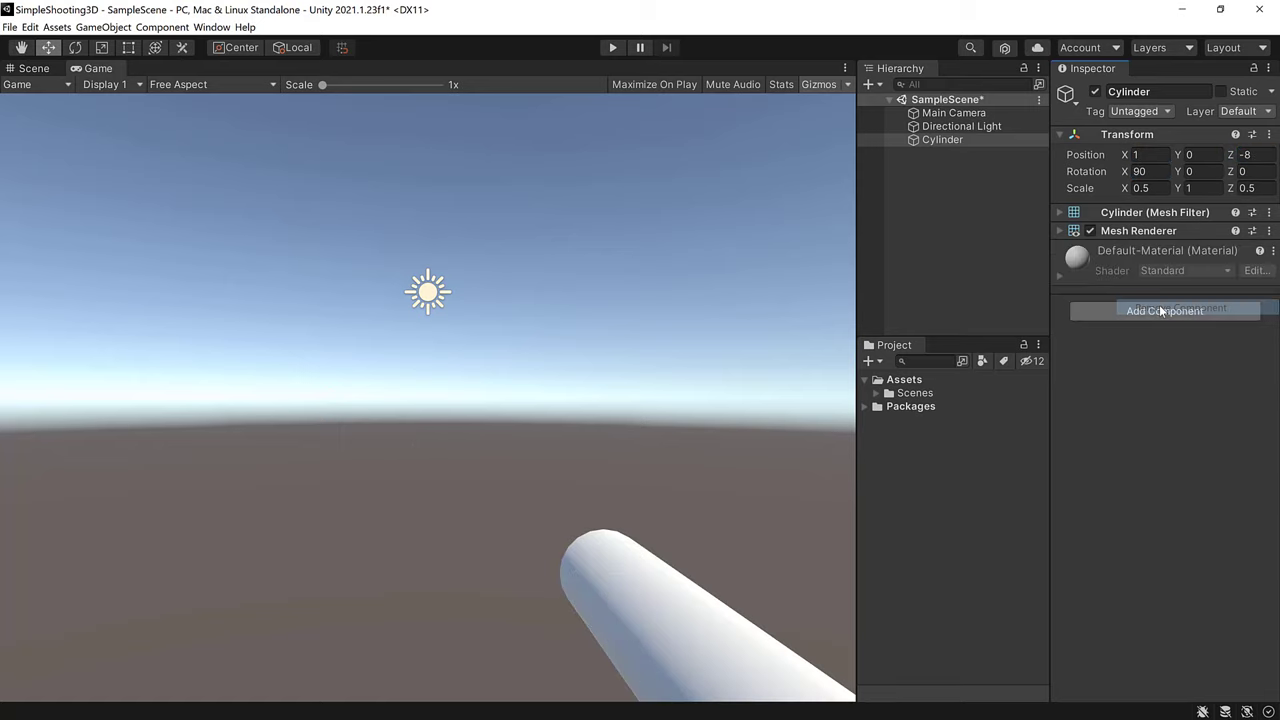
{"action": "left_click", "coordinate": [955, 140]}
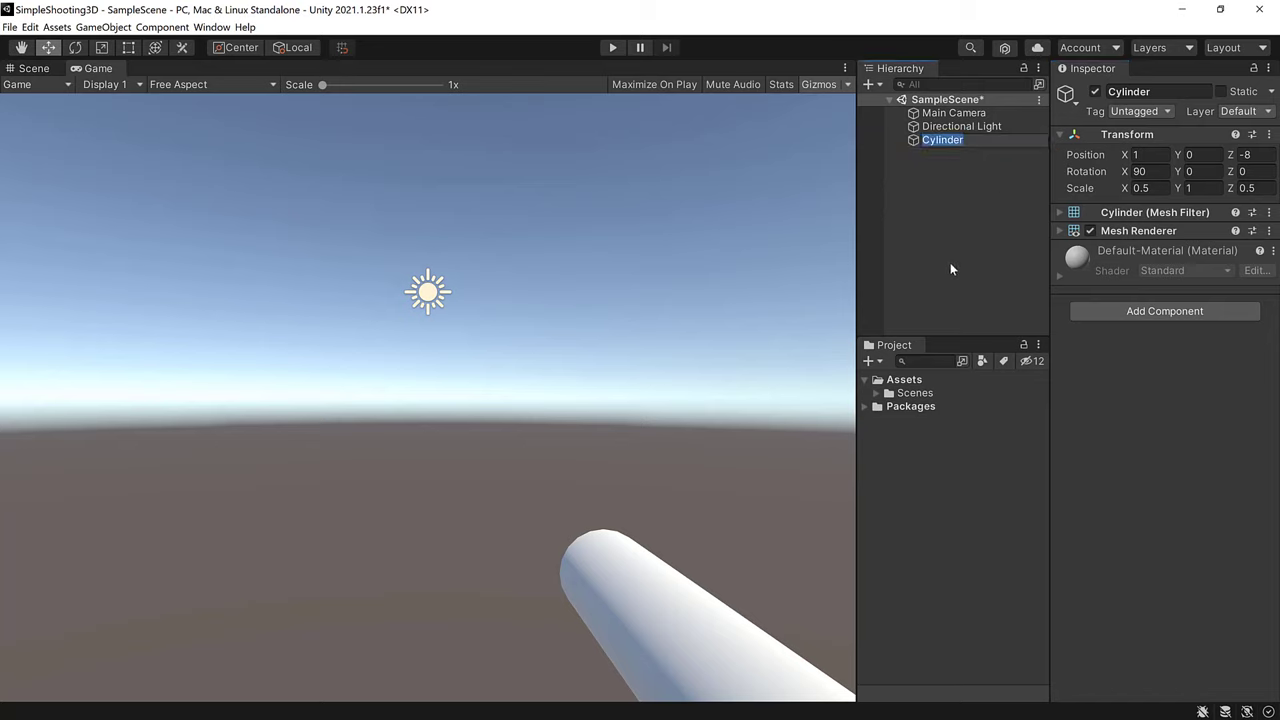
{"action": "type", "text": "Gun"}
{"action": "key", "text": "Return"}
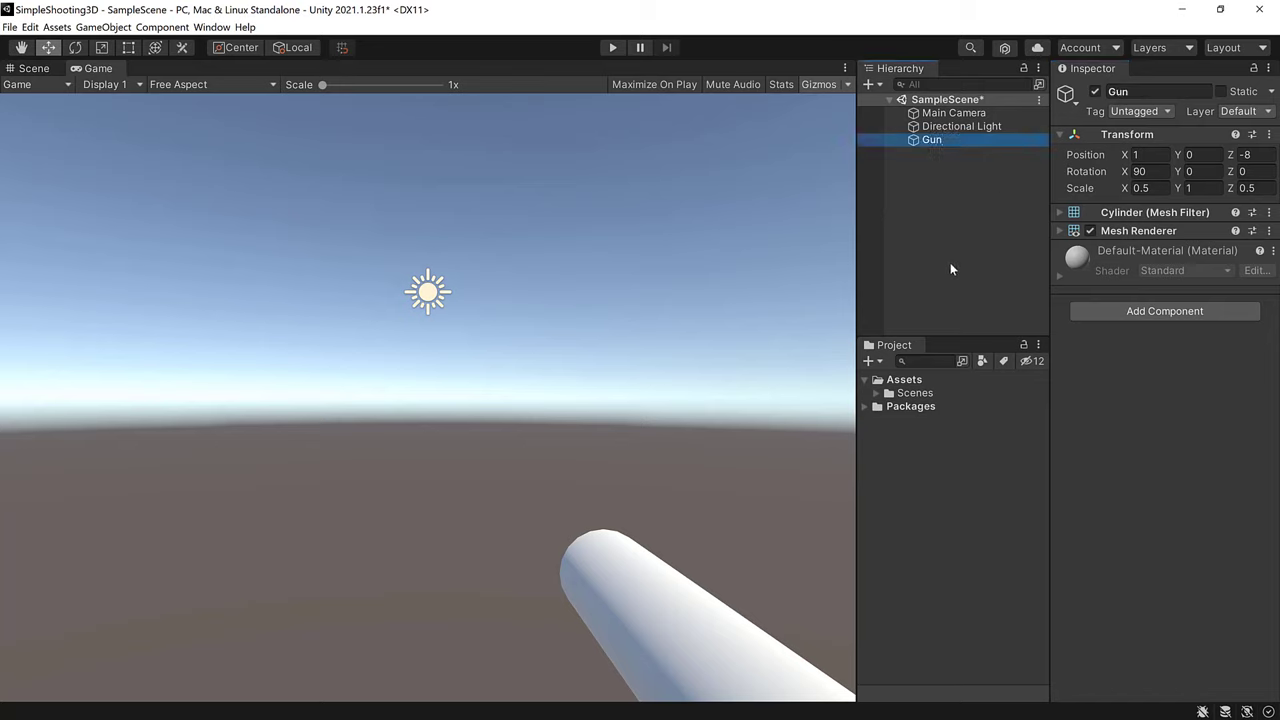
Create an empty child under Gun named BulletSpawnPoint, then reselect Gun.
{"action": "right_click", "coordinate": [941, 140]}
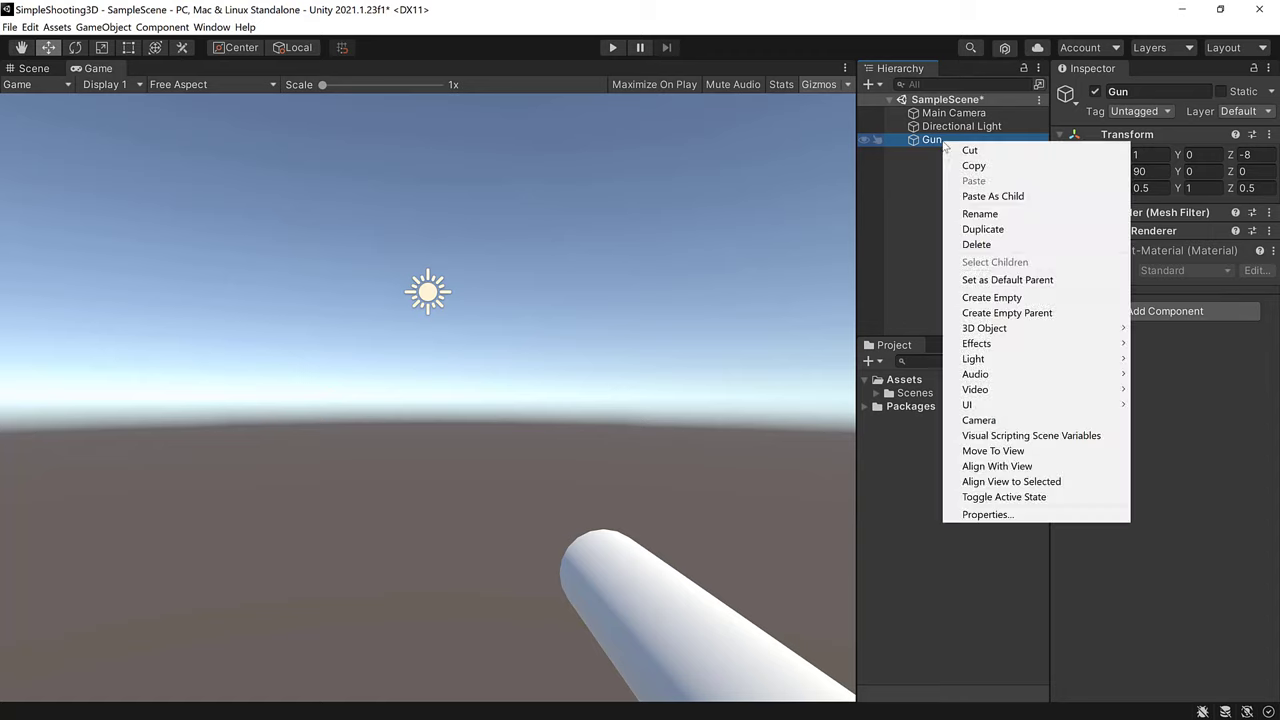
{"action": "left_click", "coordinate": [1007, 298]}
{"action": "type", "text": "Bull"}
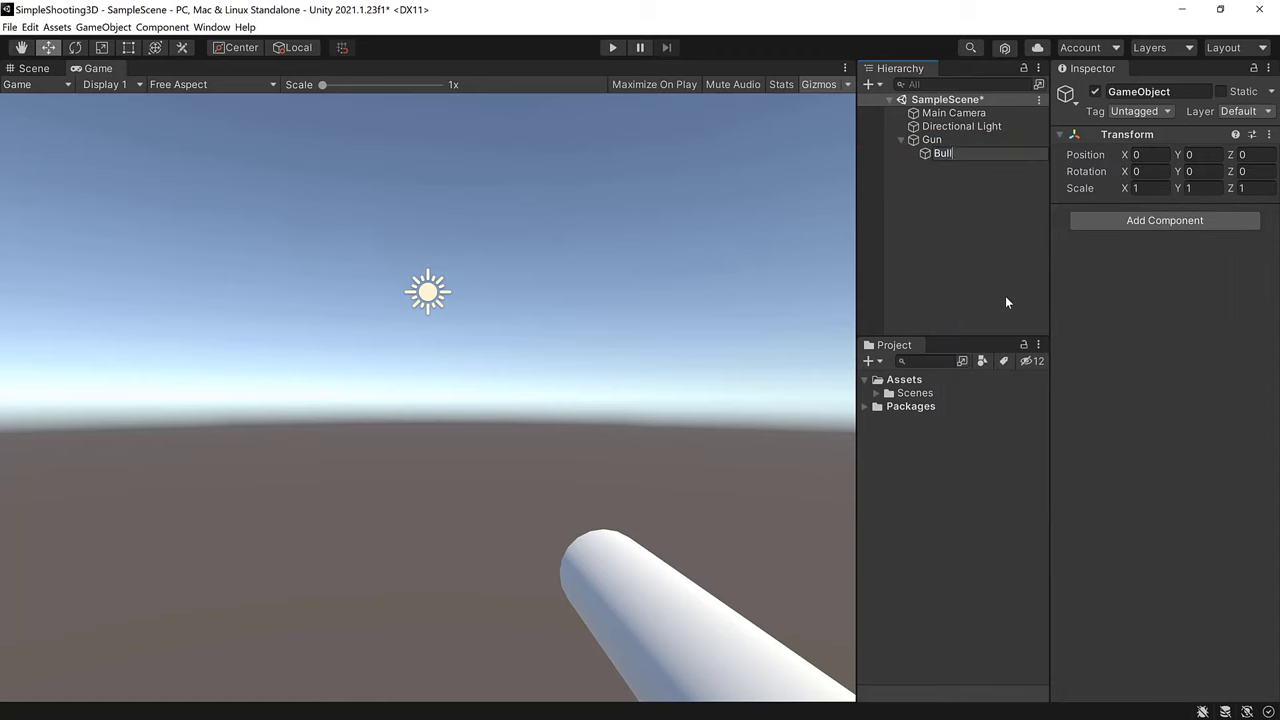
{"action": "type", "text": "etSpawnPo"}
{"action": "type", "text": "int"}
{"action": "key", "text": "Return"}
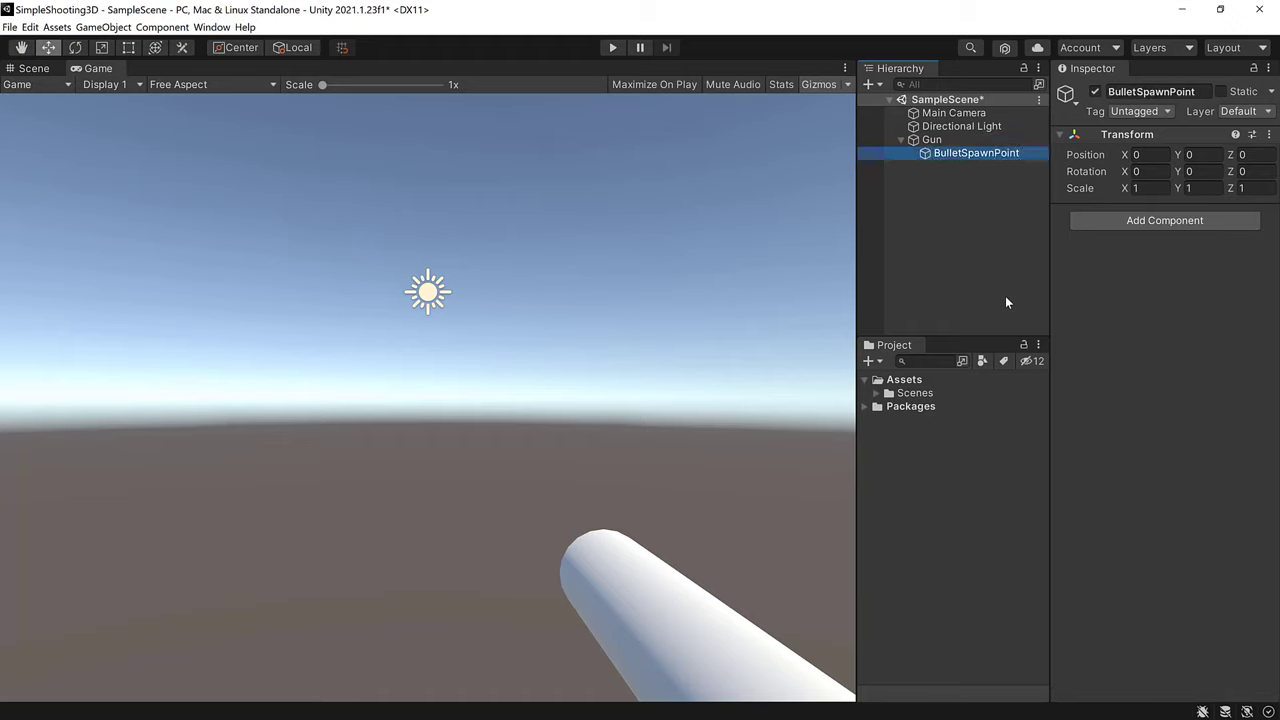
{"action": "left_click", "coordinate": [950, 143]}
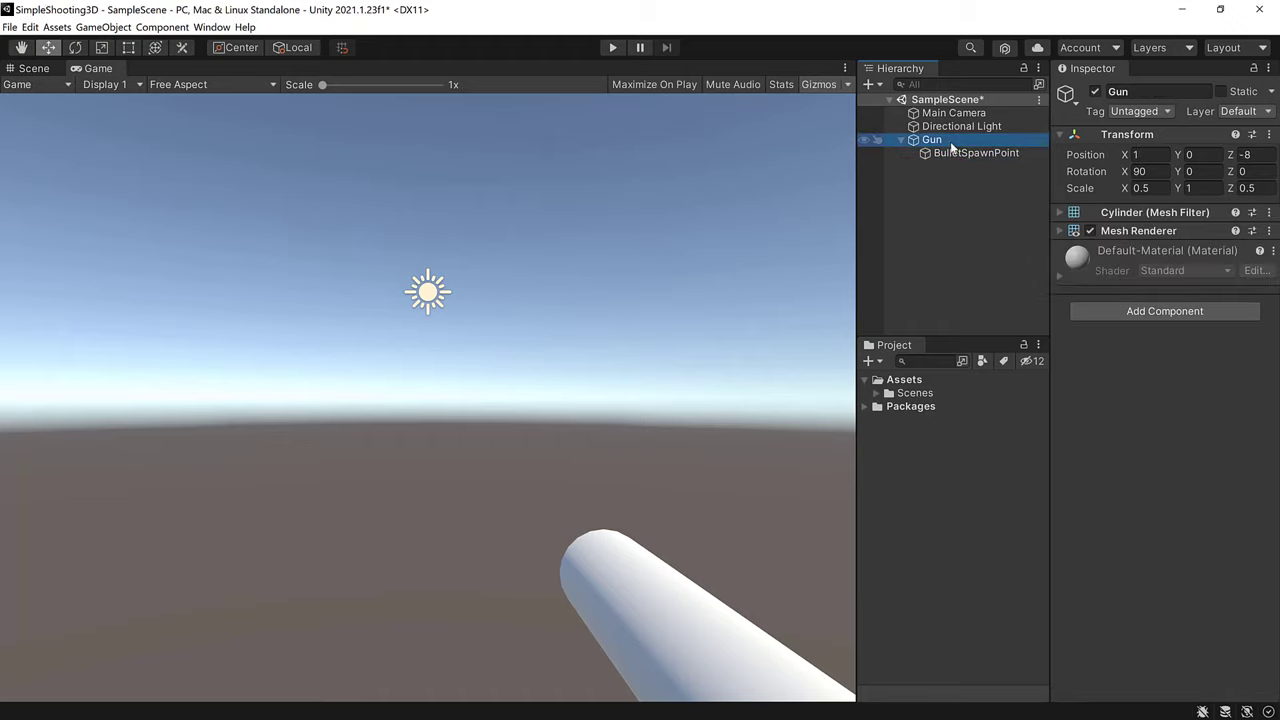
Create and attach a new script named Gun, then open it in Visual Studio.
{"action": "left_click", "coordinate": [1185, 316]}
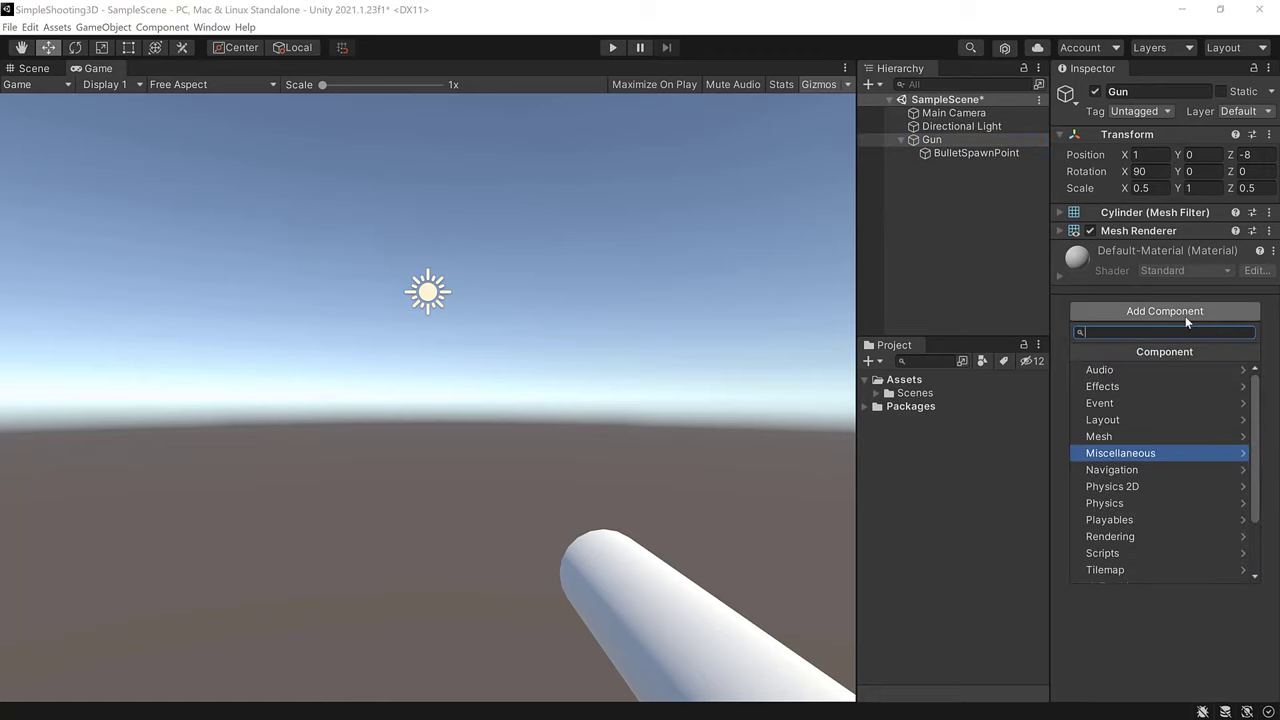
{"action": "type", "text": "Gun"}
{"action": "key", "text": "Return"}
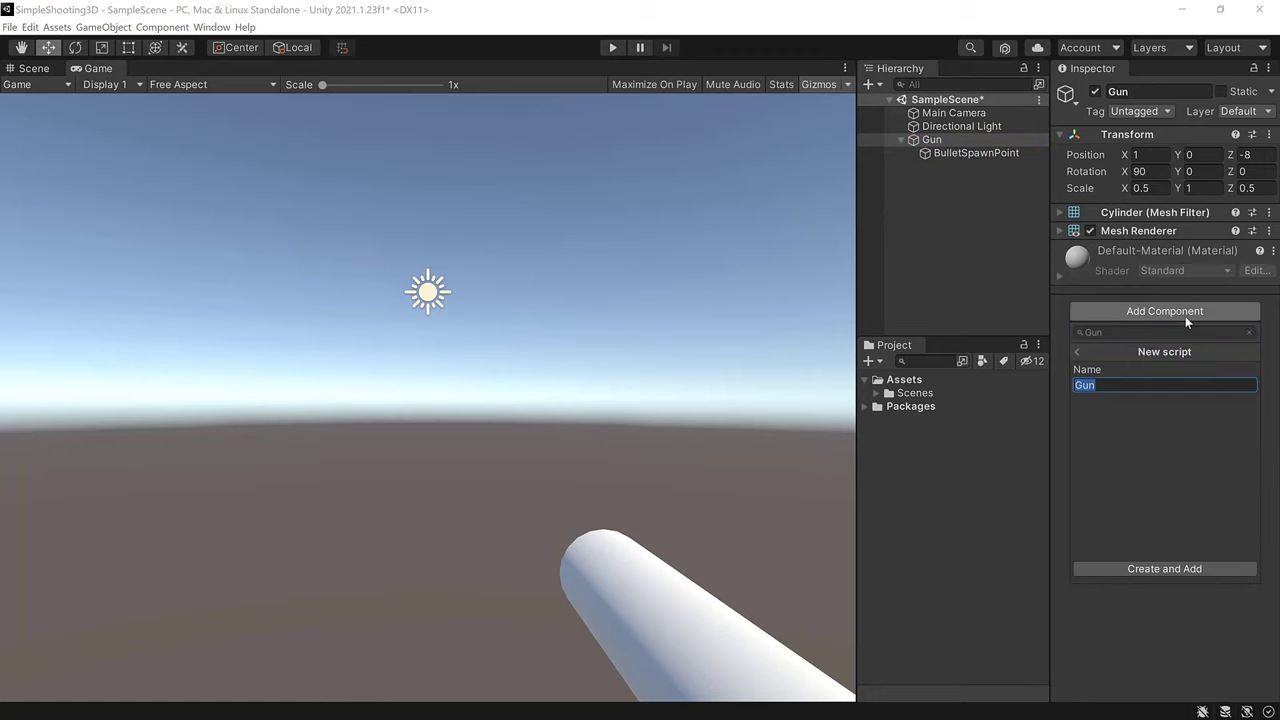
{"action": "key", "text": "Return"}
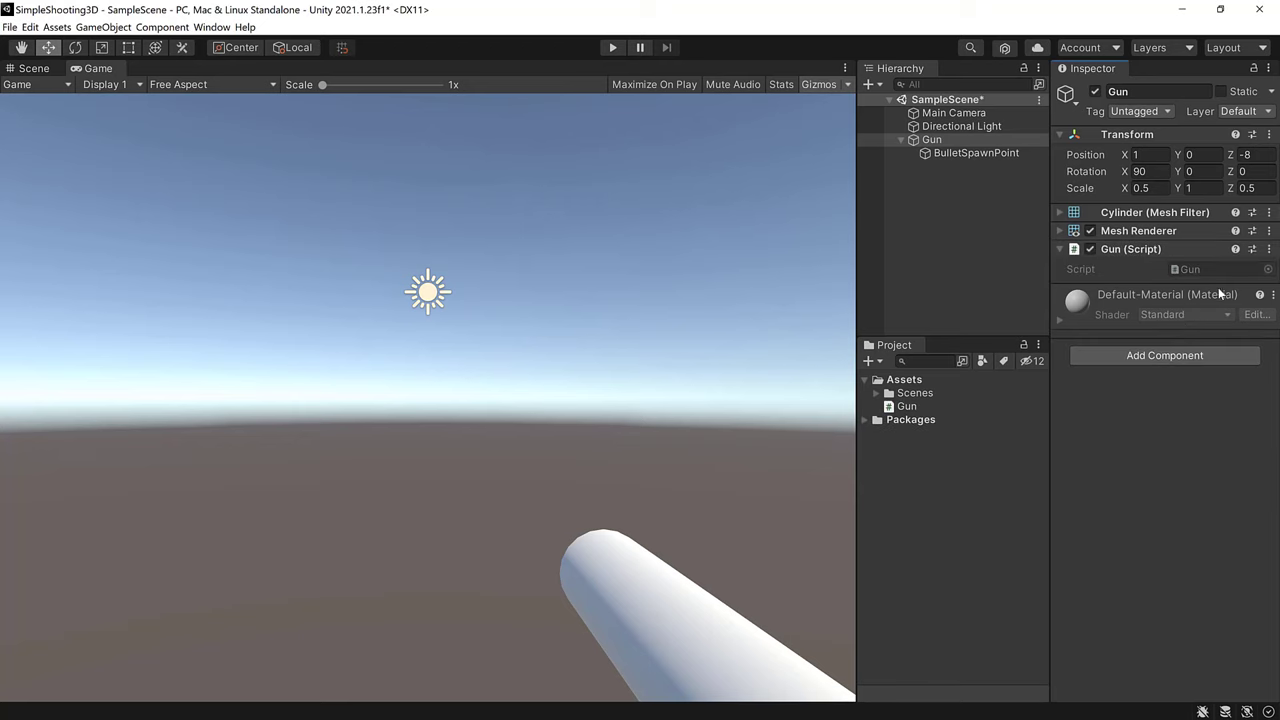
{"action": "left_click", "coordinate": [1268, 250]}
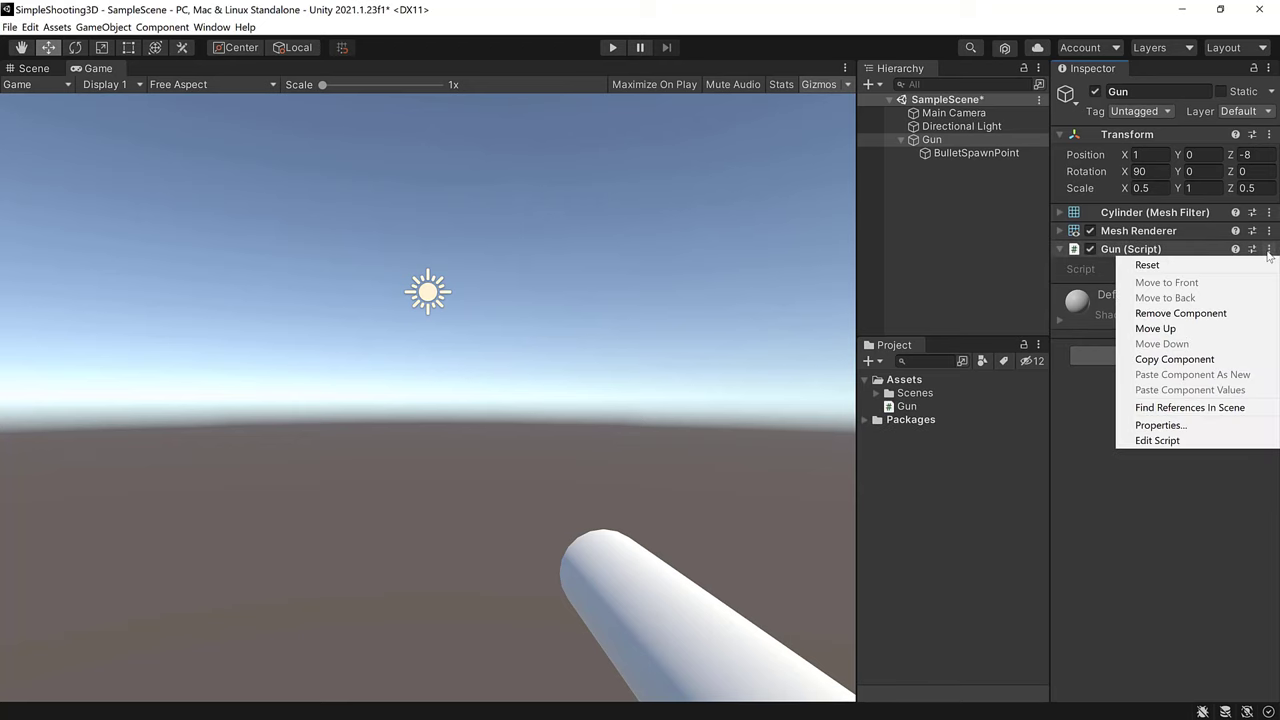
{"action": "left_click", "coordinate": [1163, 441]}
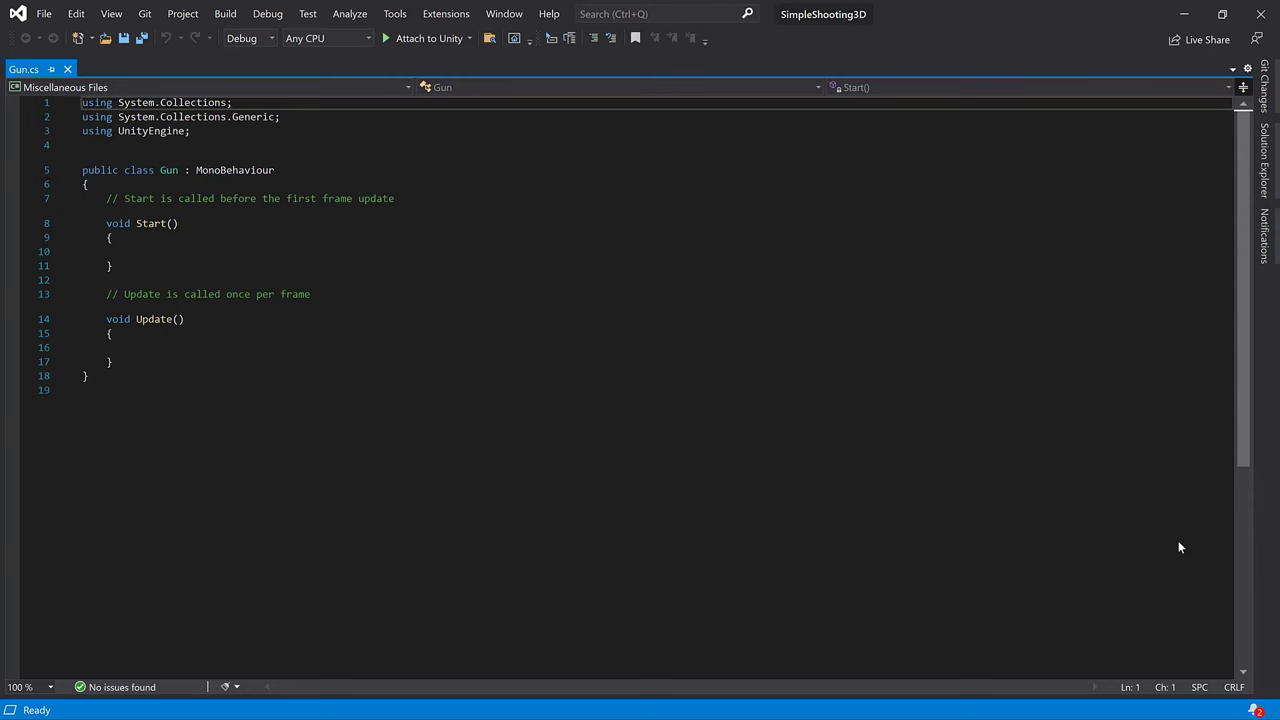
Replace the default methods with fields bulletSpawnPoint, bulletPrefab and bulletSpeed = 10.
{"action": "left_click_drag", "start_coordinate": [113, 362], "coordinate": [106, 198]}
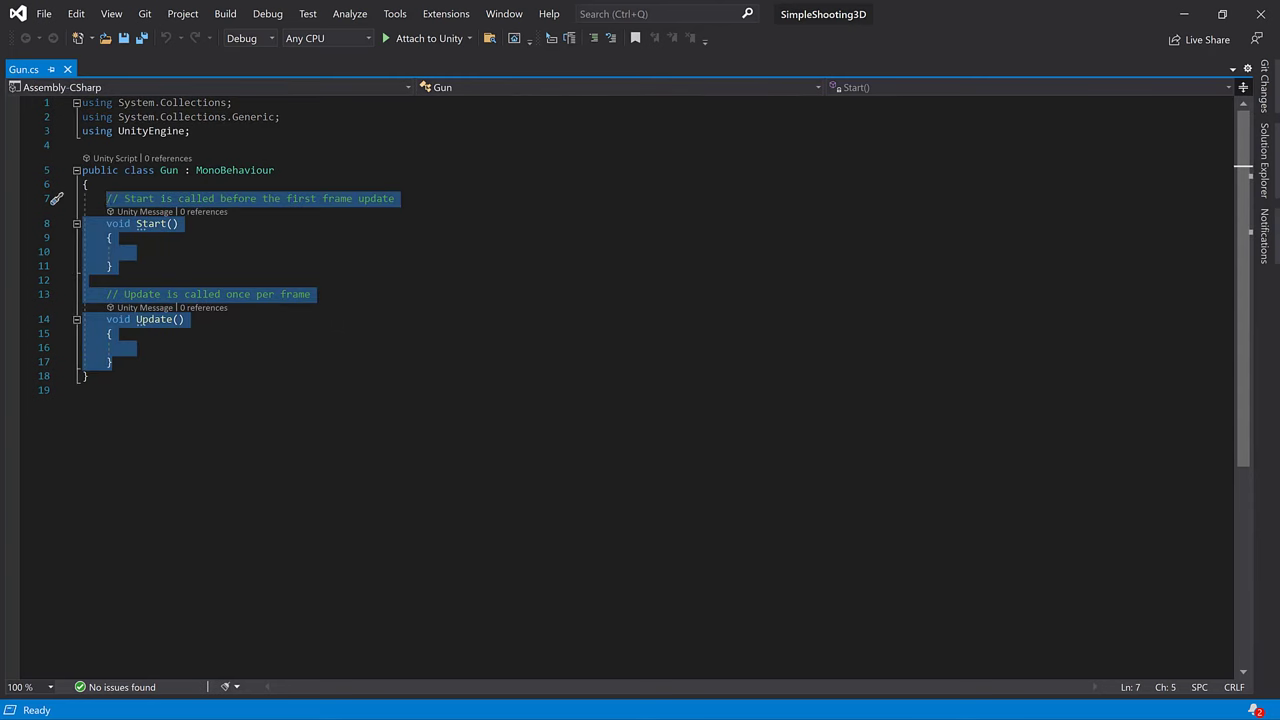
{"action": "type", "text": "public Transform bullet"}
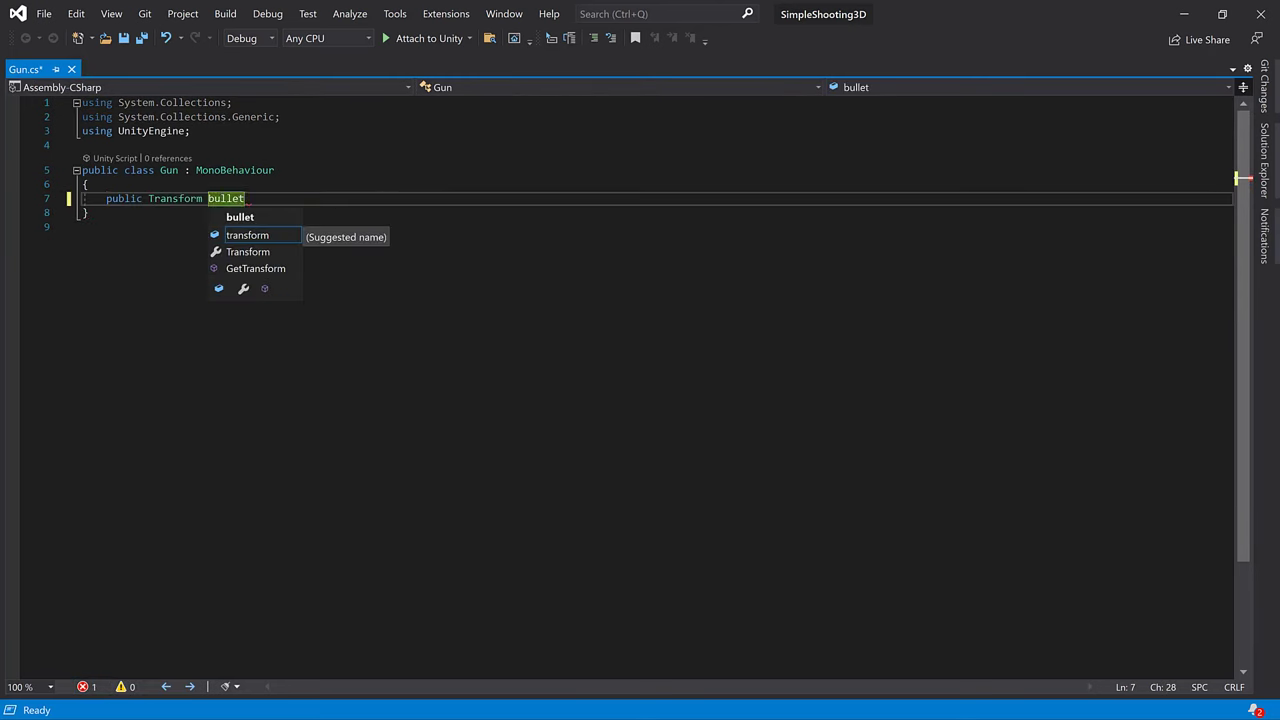
{"action": "type", "text": "SpawnPoint;"}
{"action": "key", "text": "Return"}
{"action": "type", "text": "public G"}
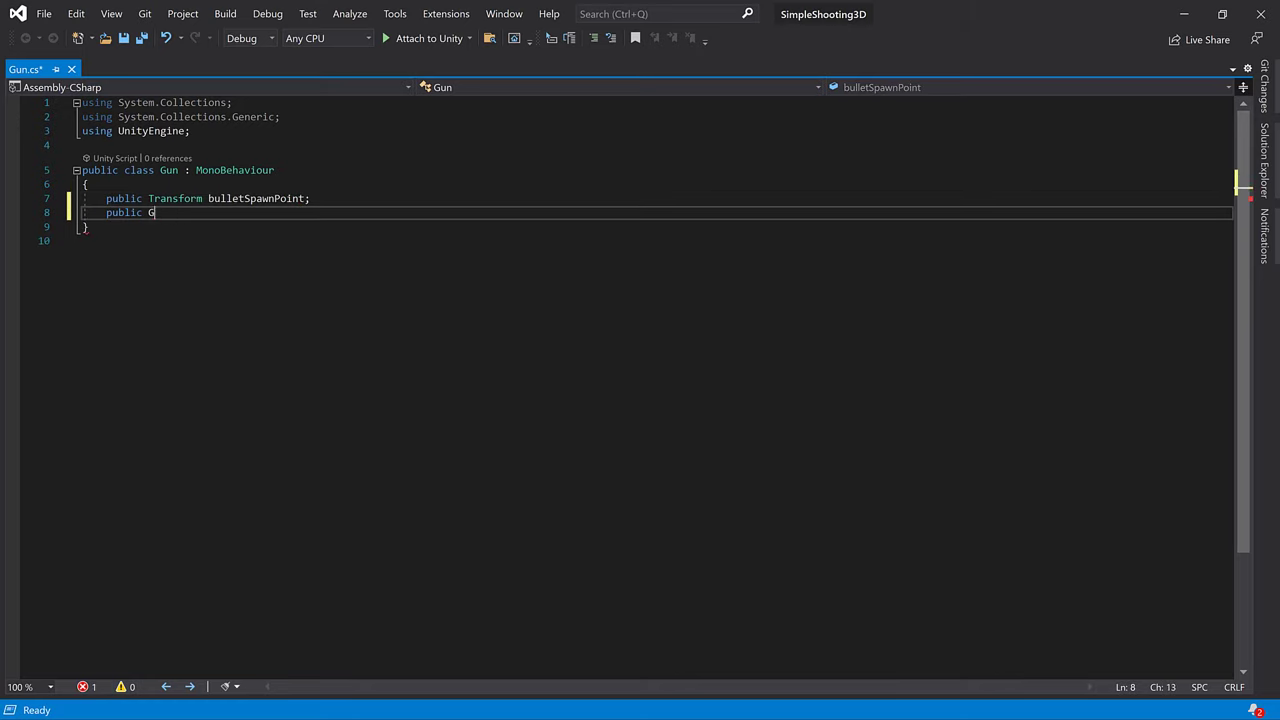
{"action": "type", "text": "ameObject bulletPrefab;"}
{"action": "key", "text": "Return"}
{"action": "type", "text": "pu"}
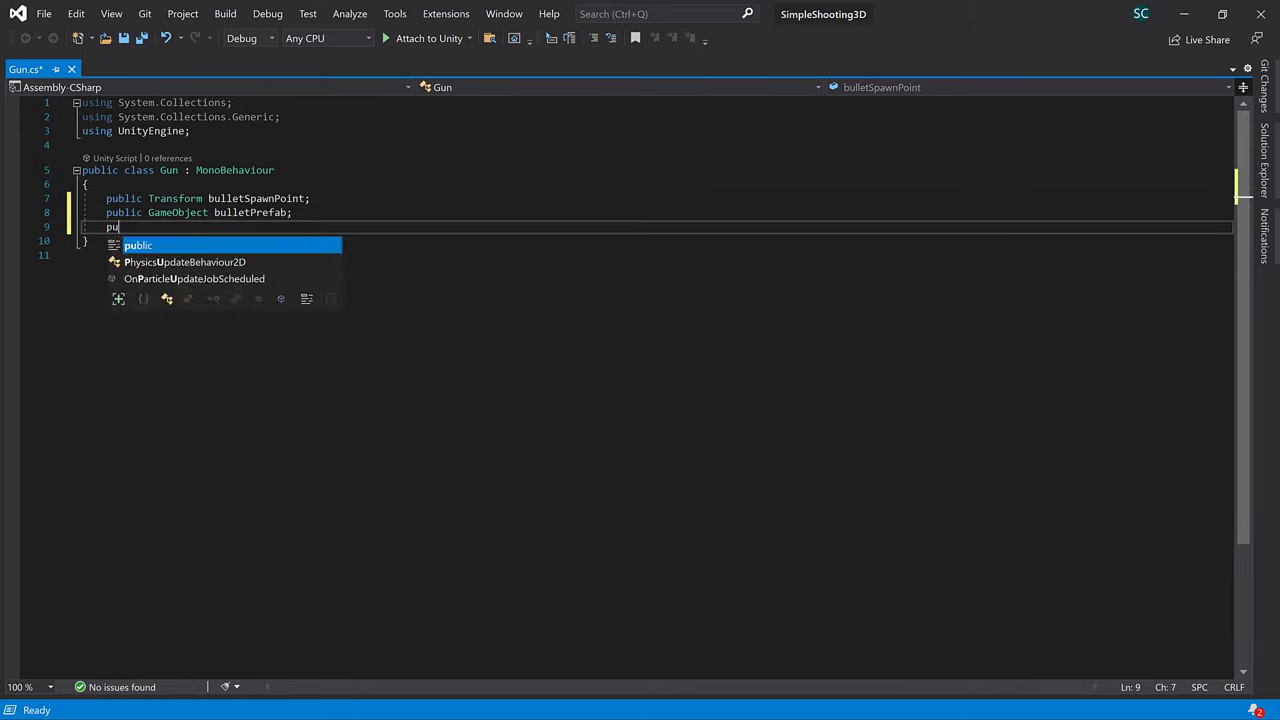
{"action": "type", "text": "blic float bullet"}
{"action": "key", "text": "BackSpace"}
{"action": "type", "text": "d"}
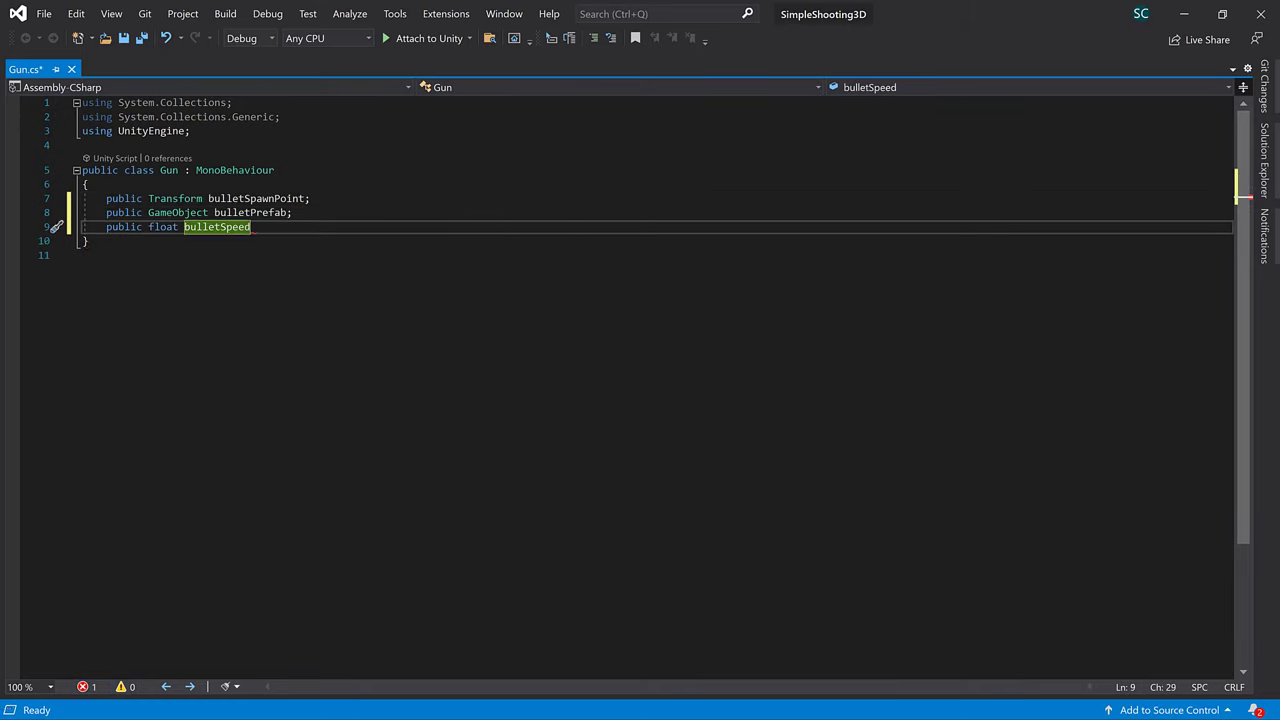
{"action": "type", "text": " = 10;"}
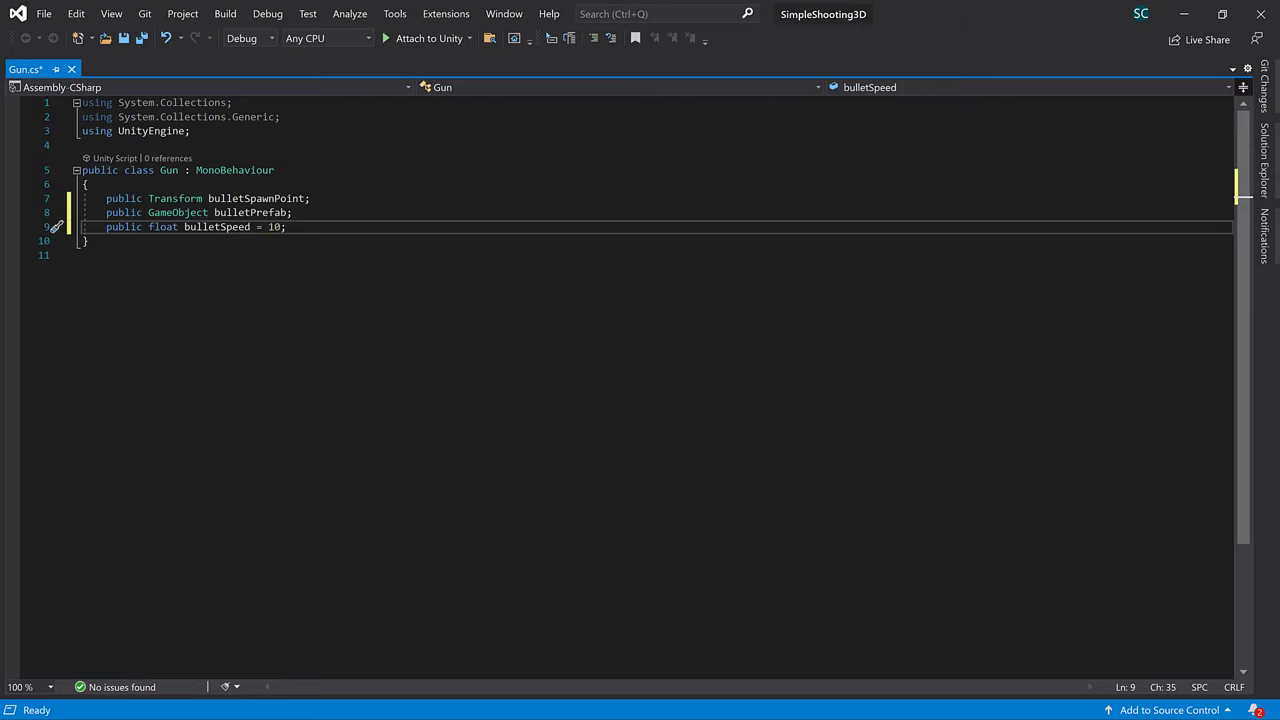
{"action": "key", "text": "Return"}
{"action": "key", "text": "Return"}
Add an Update method that instantiates bulletPrefab at the spawn point when Space is pressed.
{"action": "type", "text": "void Upda"}
{"action": "key", "text": "Tab"}
{"action": "type", "text": "if("}
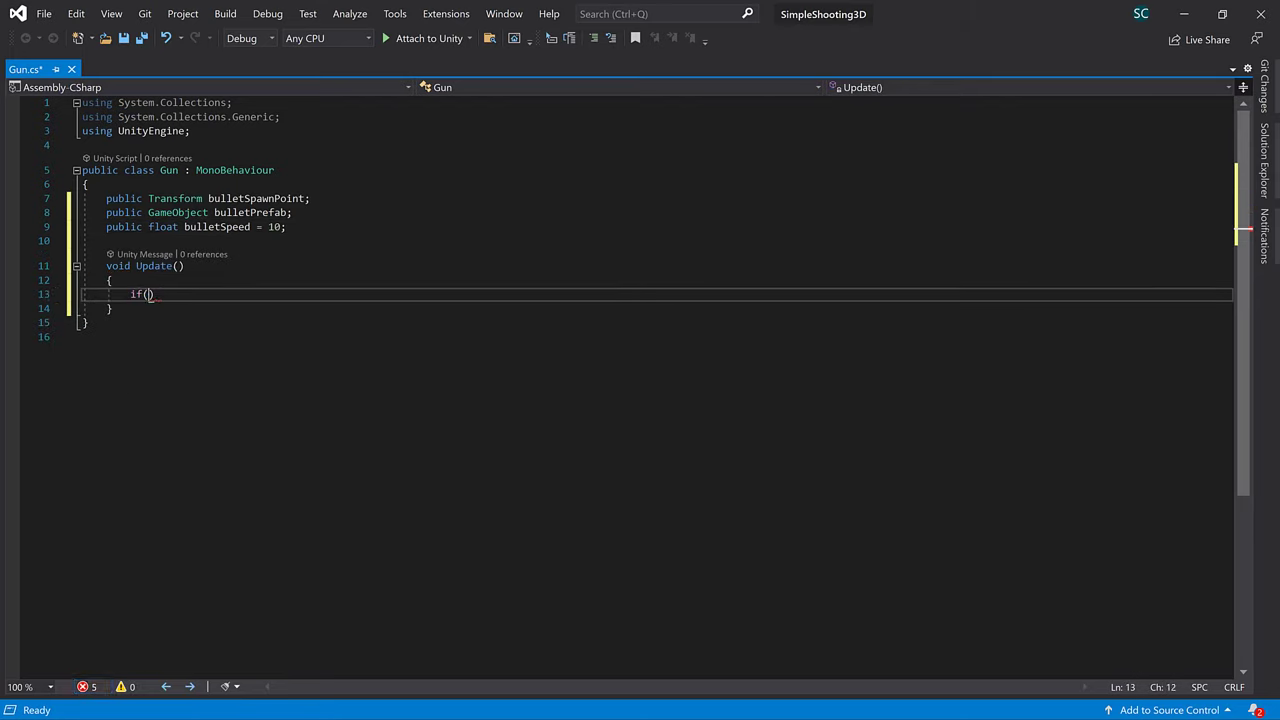
{"action": "type", "text": "Input.getke"}
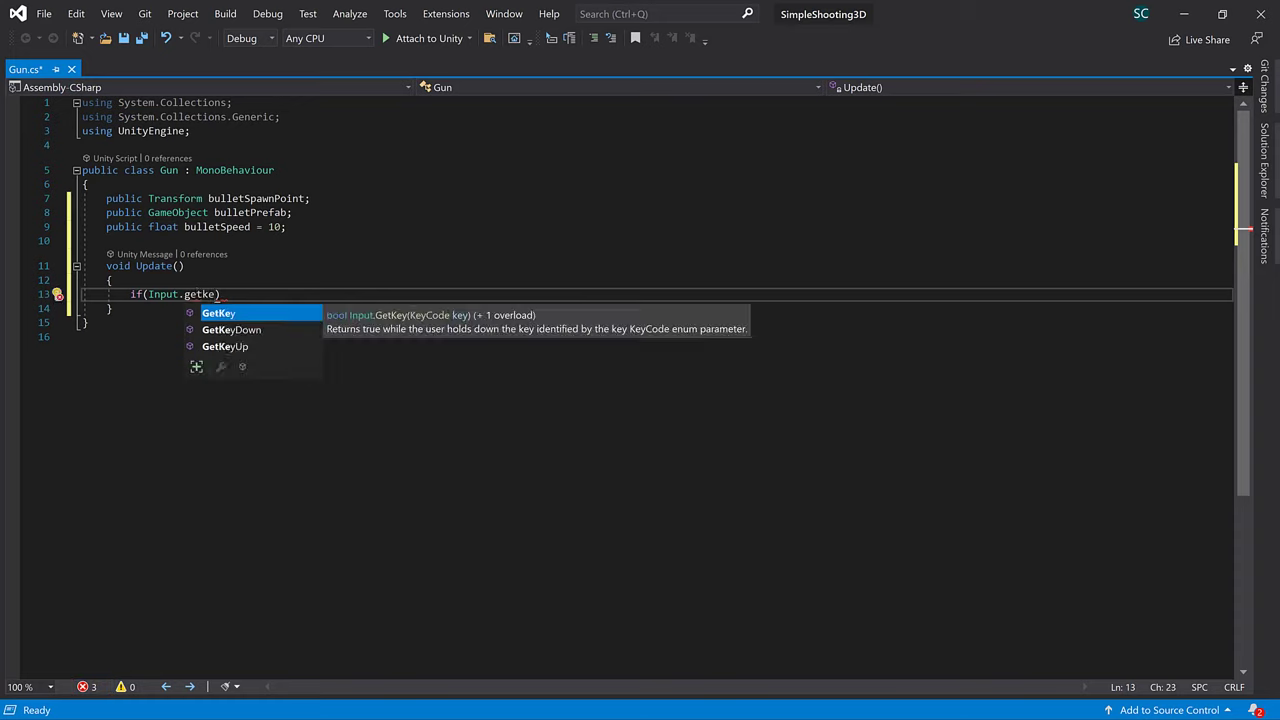
{"action": "type", "text": "d(KeyCode.Space"}
{"action": "key", "text": "Return"}
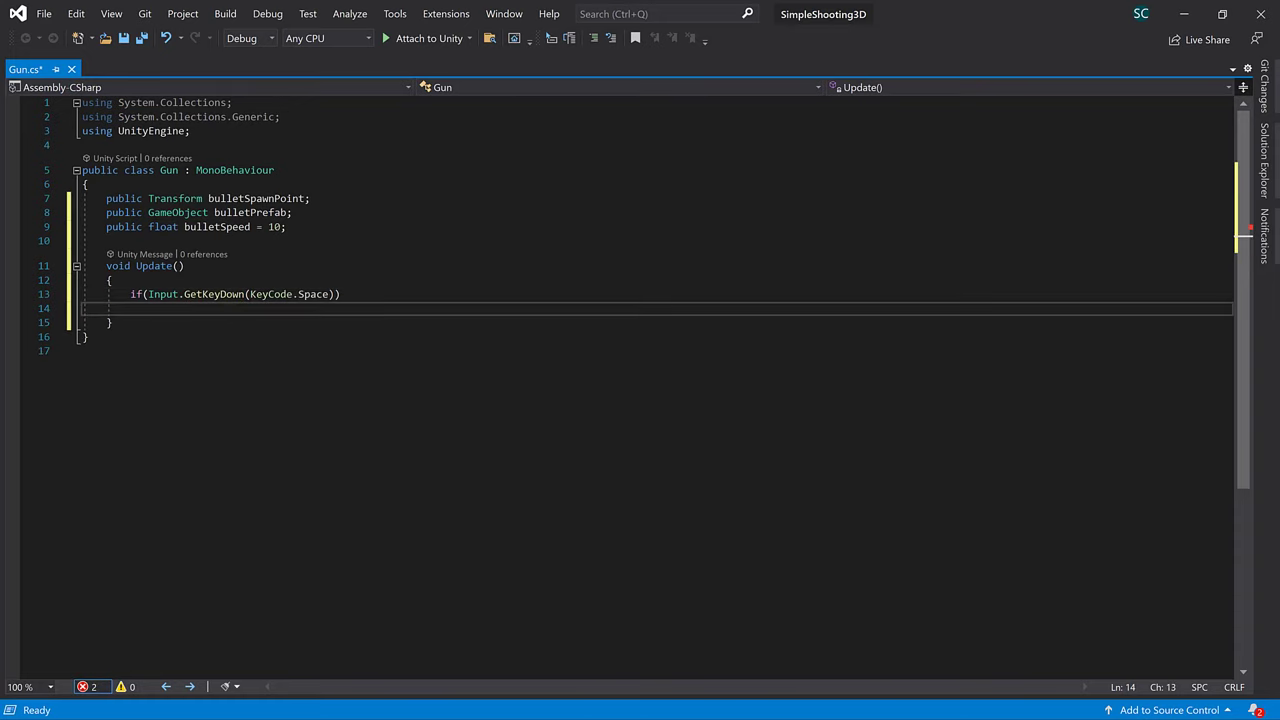
{"action": "type", "text": "{"}
{"action": "key", "text": "Return"}
{"action": "type", "text": "var bullet = in"}
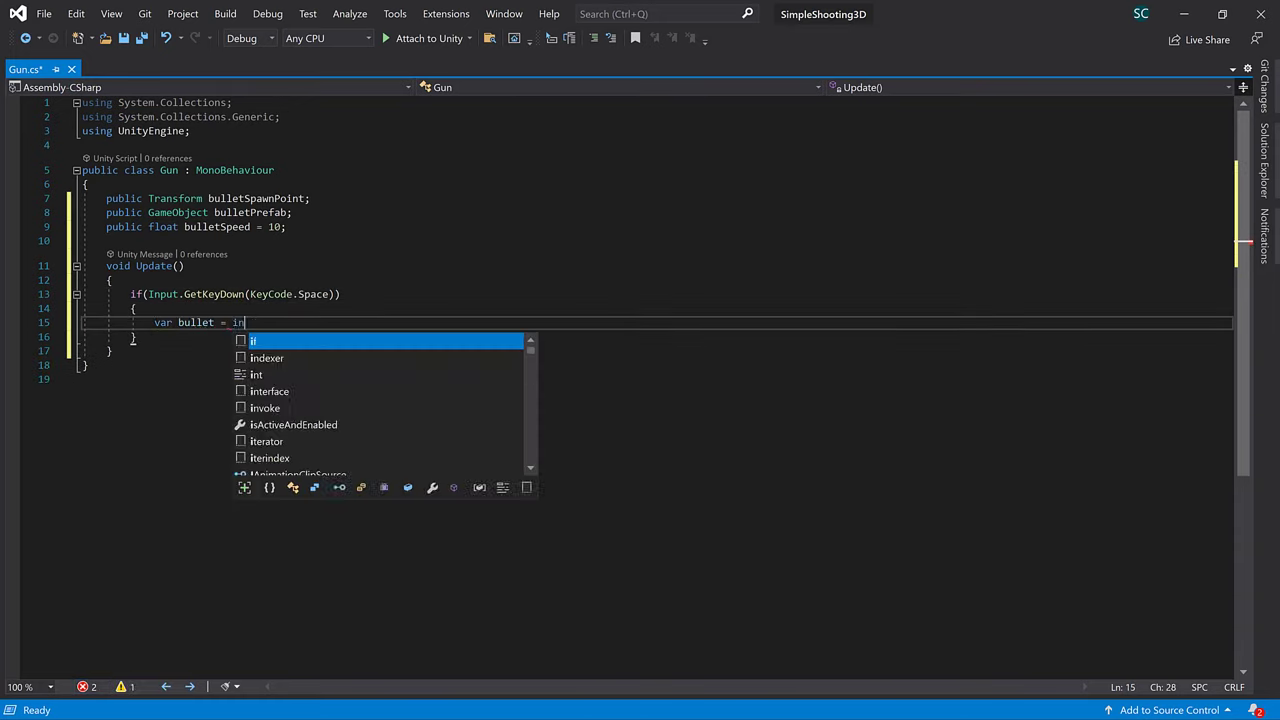
{"action": "type", "text": "s"}
{"action": "key", "text": "Tab"}
{"action": "type", "text": "(bul"}
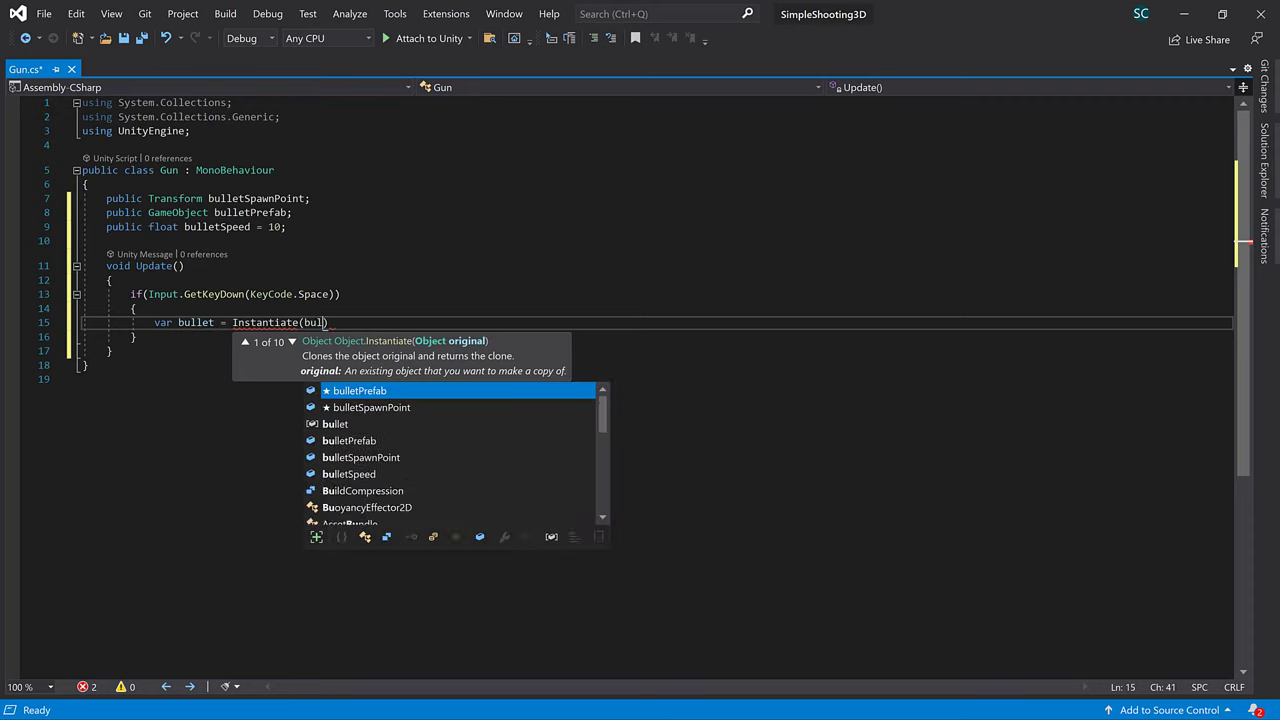
{"action": "key", "text": "Tab"}
{"action": "type", "text": ", bull."}
{"action": "key", "text": "Tab"}
{"action": "type", "text": ", b"}
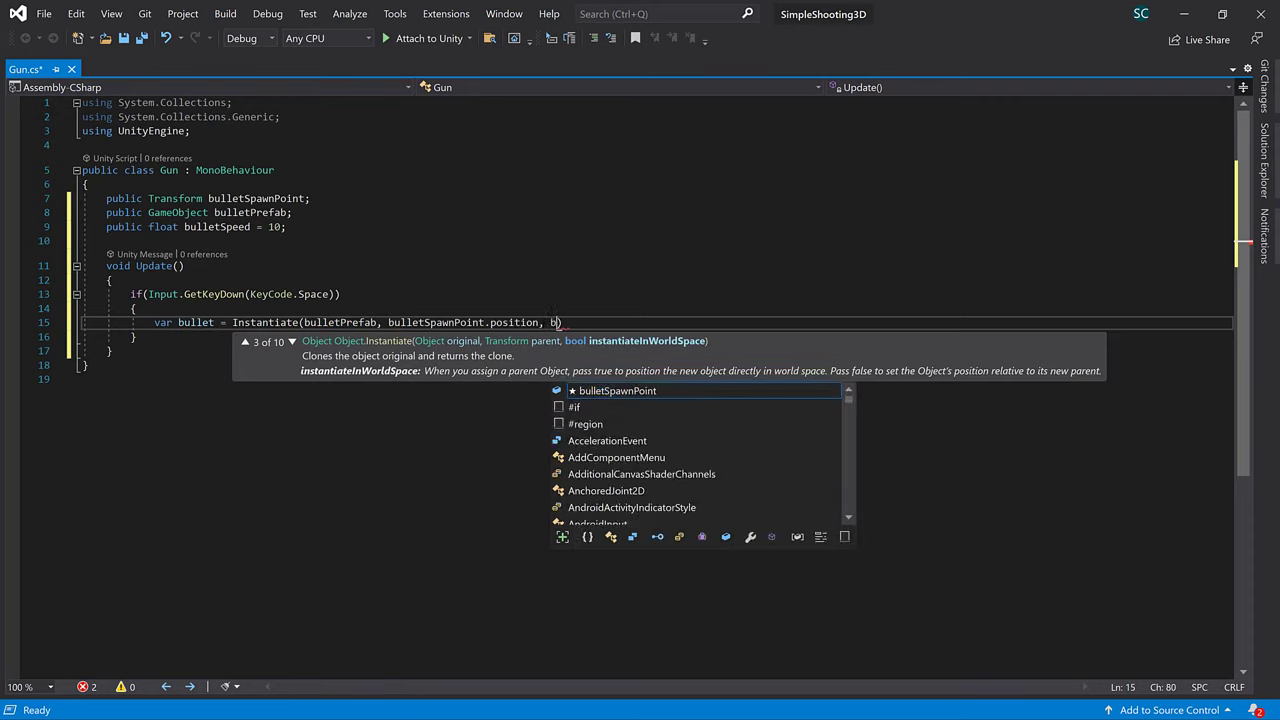
{"action": "type", "text": "."}
{"action": "key", "text": "Tab"}
{"action": "type", "text": ");"}
{"action": "key", "text": "Return"}
Set the bullet's Rigidbody velocity to bulletSpawnPoint.forward * bulletSpeed and save the script.
{"action": "type", "text": "bull"}
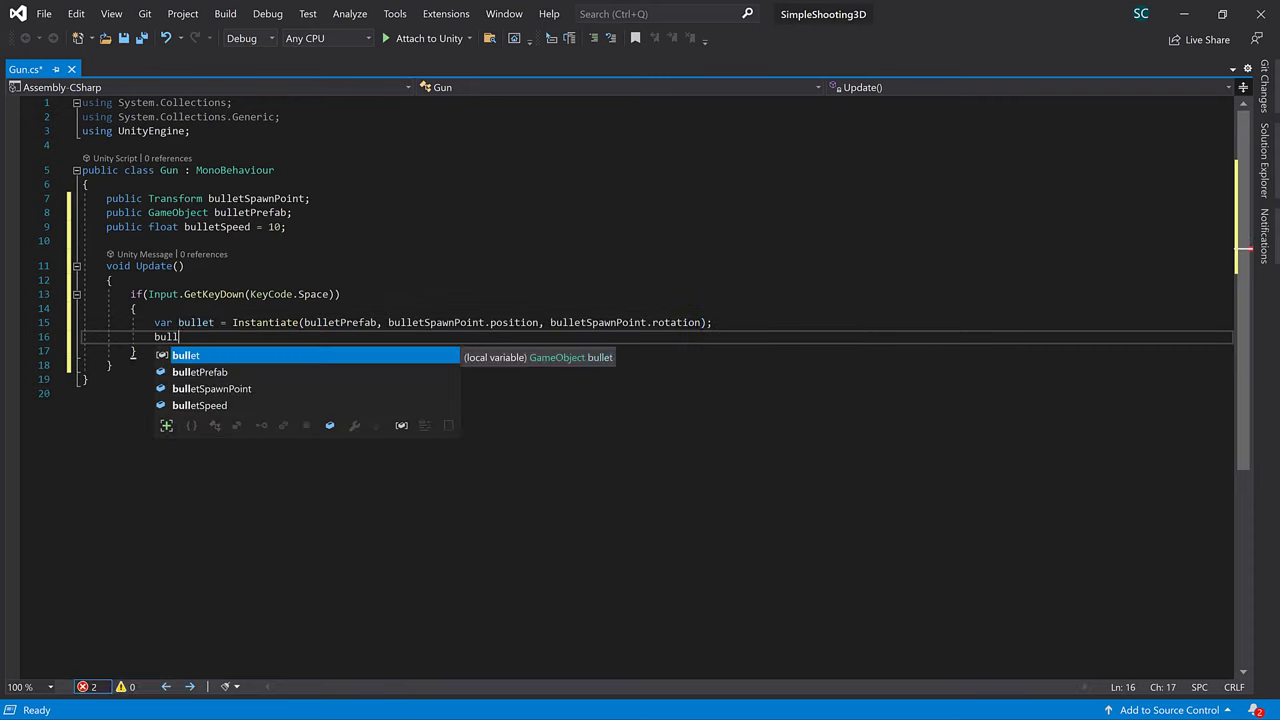
{"action": "type", "text": "et.Get"}
{"action": "key", "text": "Tab"}
{"action": "type", "text": "<Rig"}
{"action": "key", "text": "Tab"}
{"action": "type", "text": ">"}
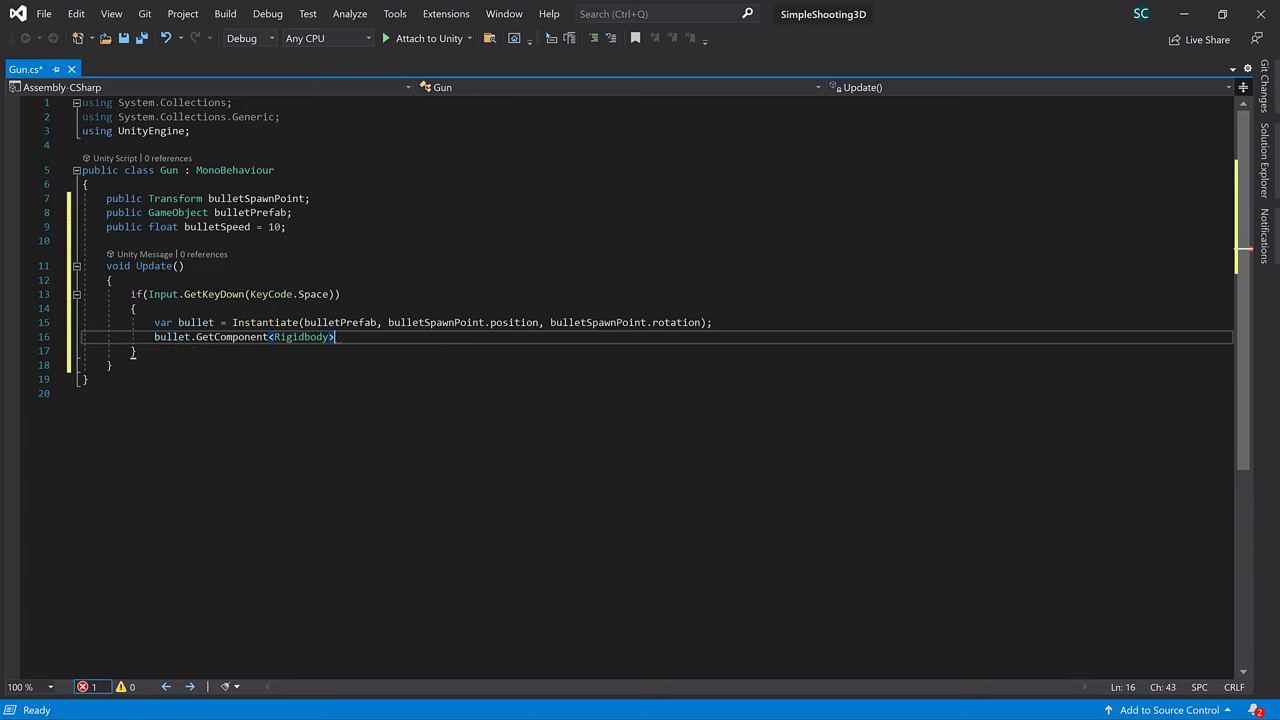
{"action": "type", "text": "().vel"}
{"action": "key", "text": "Tab"}
{"action": "type", "text": "= bull"}
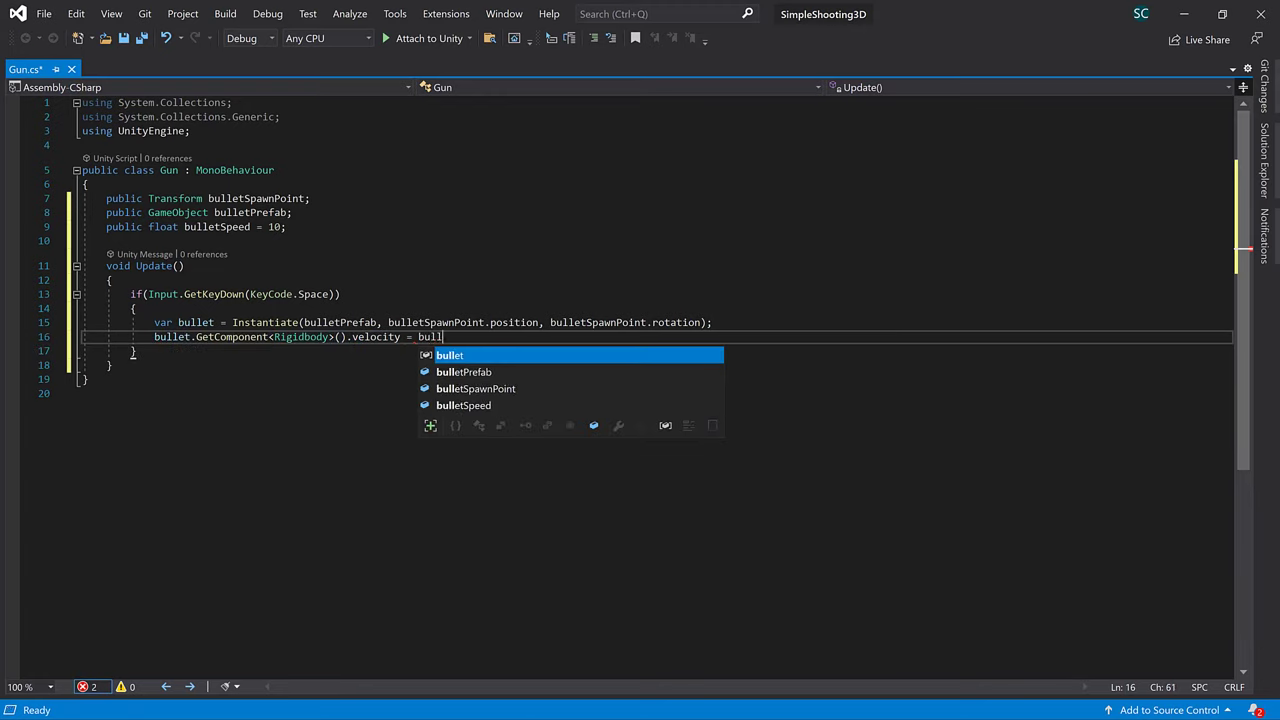
{"action": "type", "text": "et"}
{"action": "key", "text": "Down"}
{"action": "key", "text": "Down"}
{"action": "type", "text": "."}
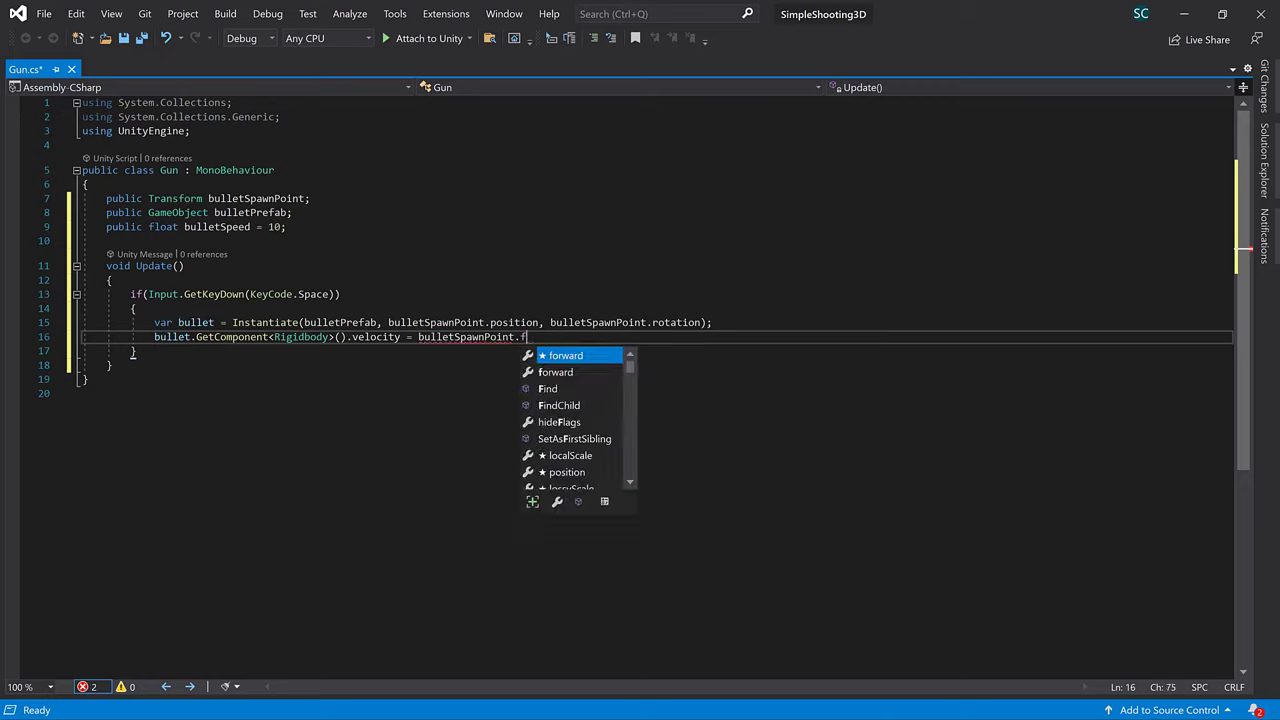
{"action": "key", "text": "Tab"}
{"action": "type", "text": "* bullet"}
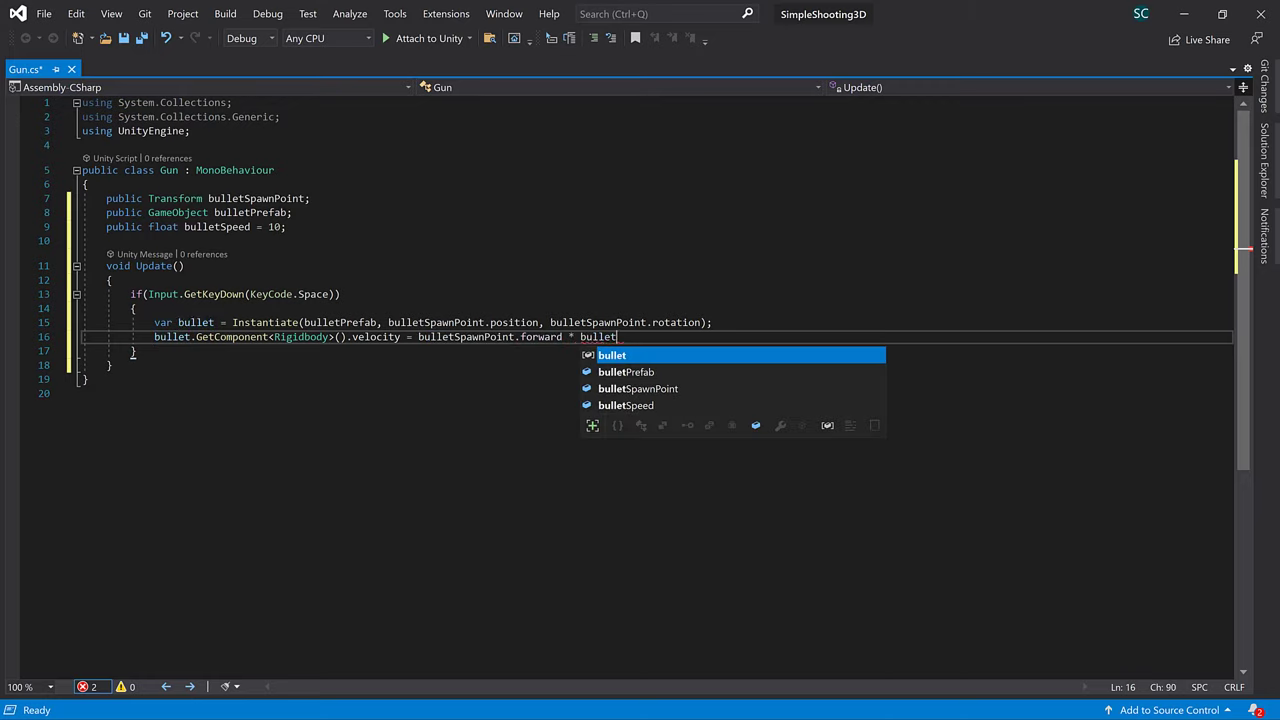
{"action": "type", "text": "Speed;"}
{"action": "key", "text": "ctrl+s"}
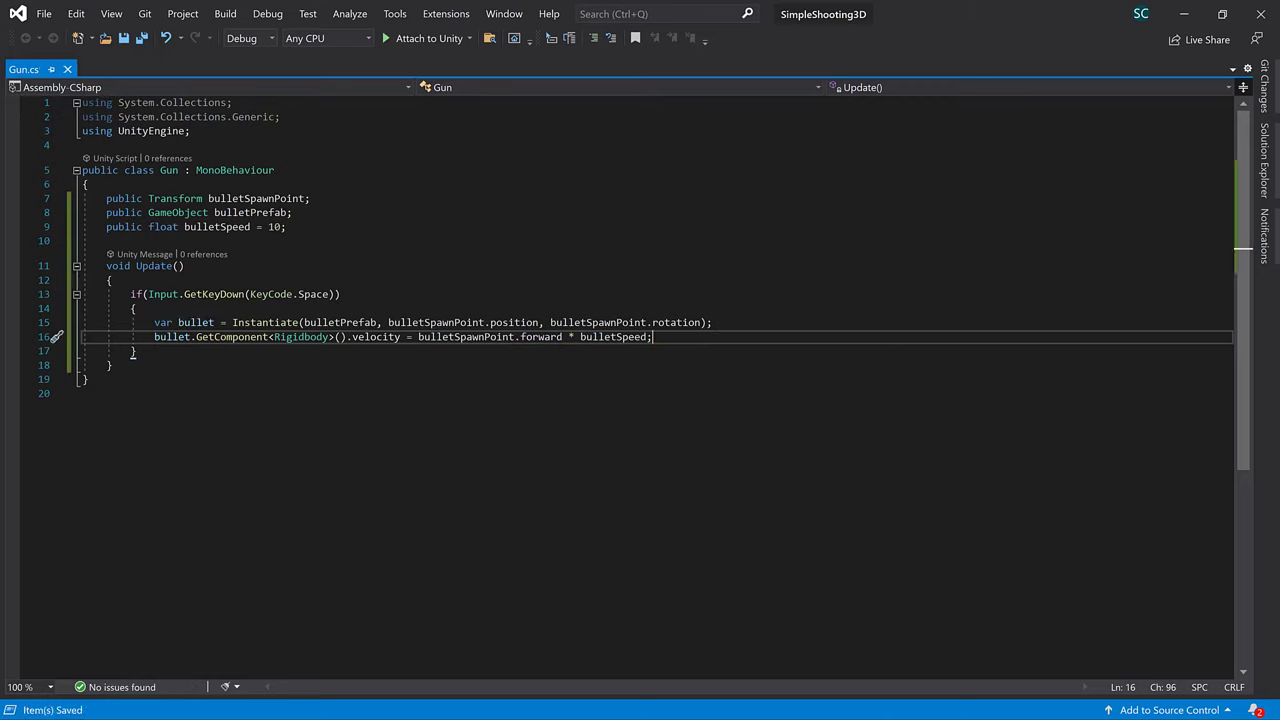
Back in Unity, drag BulletSpawnPoint into the Gun script's Bullet Spawn Point field.
{"action": "left_click", "coordinate": [1183, 13]}
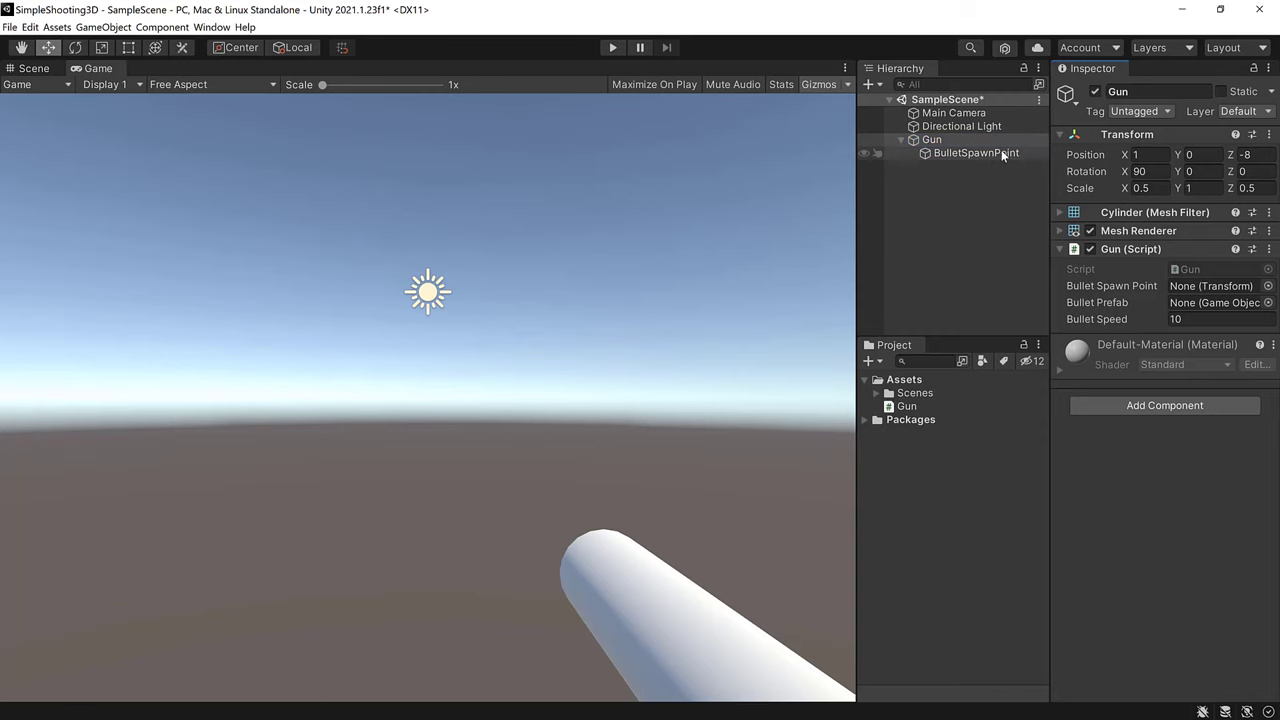
{"action": "left_click_drag", "start_coordinate": [975, 154], "coordinate": [1199, 289]}
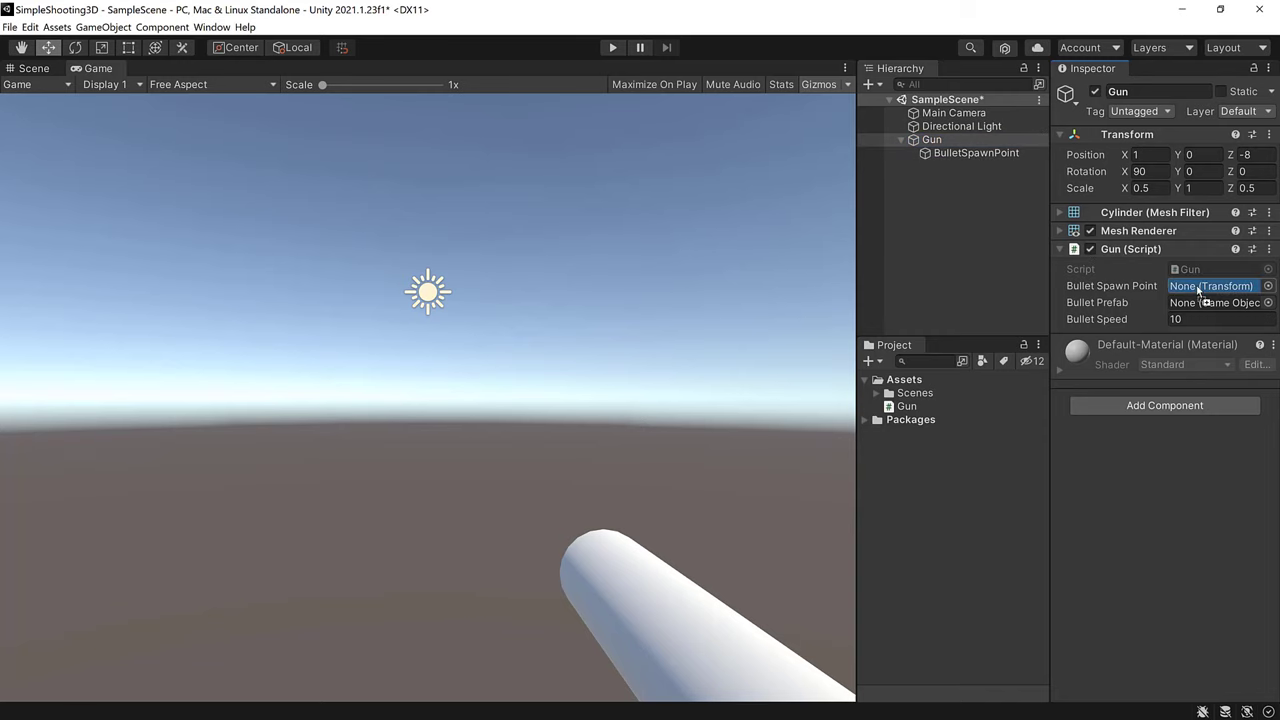
{"action": "left_click", "coordinate": [957, 155]}
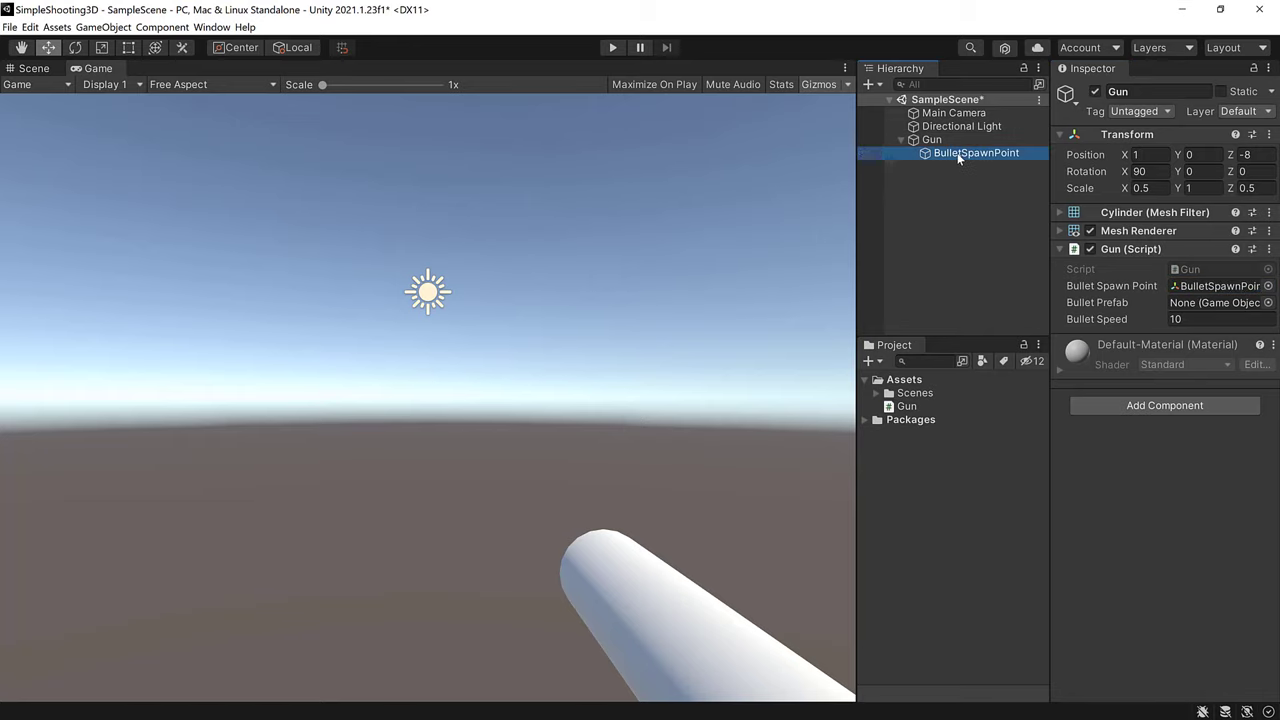
Place BulletSpawnPoint at Y 1.13 with X rotation -90, then save the scene.
{"action": "left_click", "coordinate": [36, 69]}
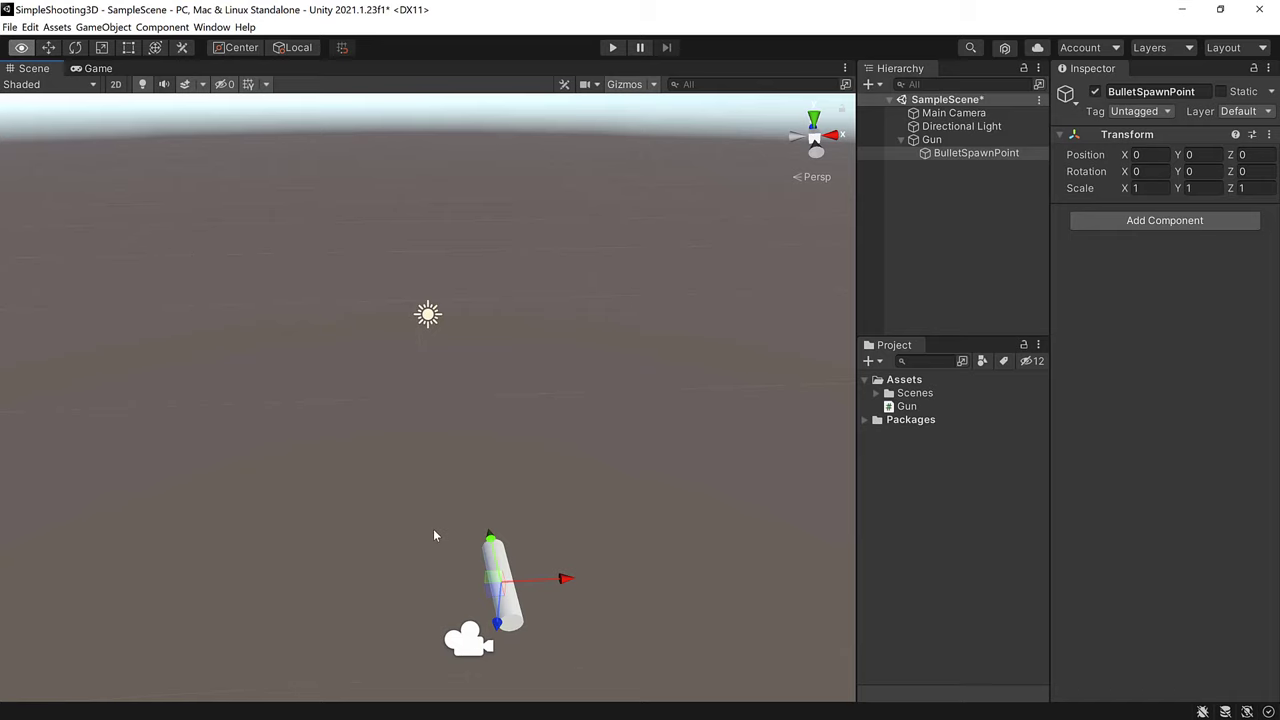
{"action": "mouse_move", "coordinate": [433, 528]}
{"action": "left_mouse_down", "text": "alt"}
{"action": "mouse_move", "coordinate": [625, 461]}
{"action": "mouse_move", "coordinate": [580, 448]}
{"action": "left_mouse_up", "text": "alt"}
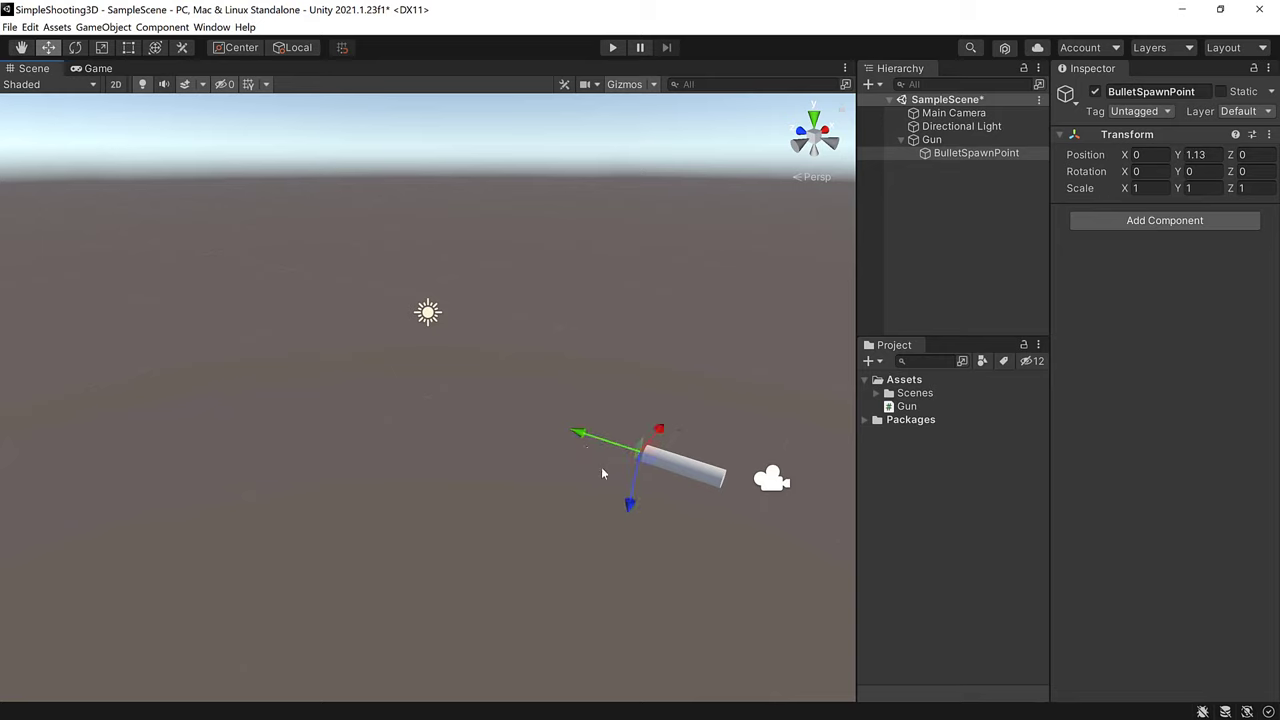
{"action": "left_click", "coordinate": [1145, 171]}
{"action": "type", "text": "90"}
{"action": "left_click", "coordinate": [1134, 171]}
{"action": "type", "text": "-"}
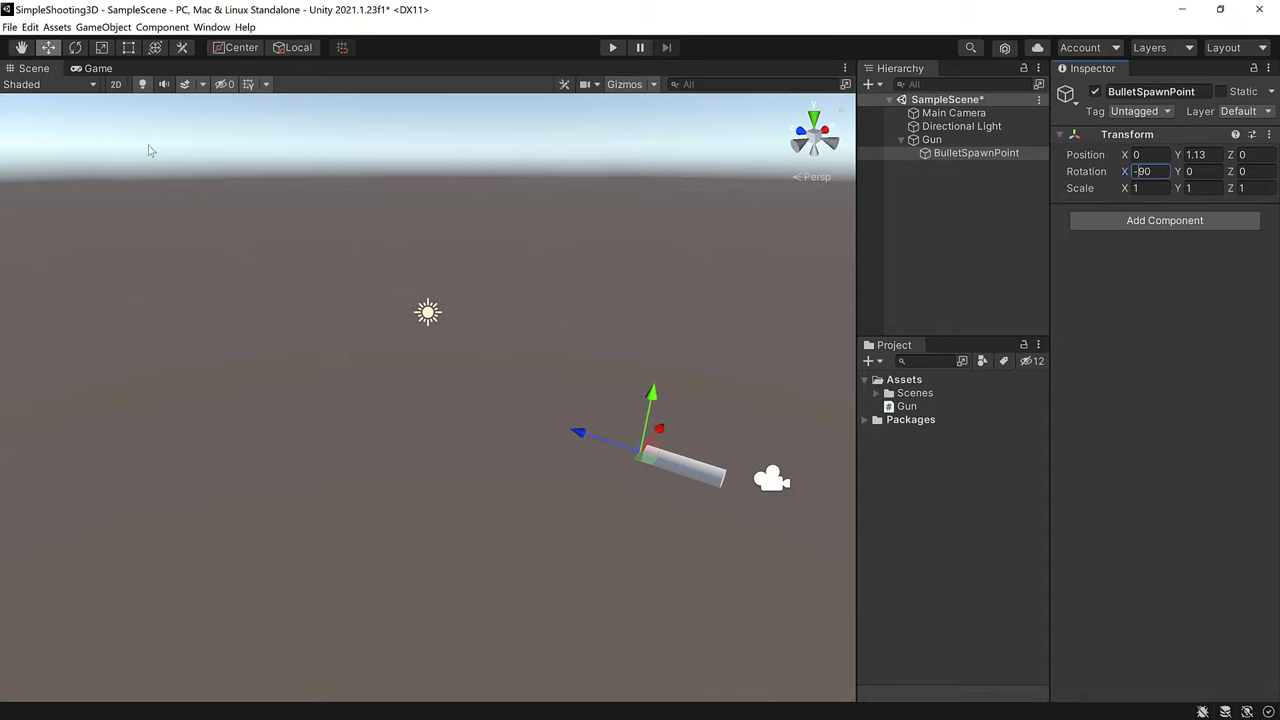
{"action": "left_click", "coordinate": [98, 70]}
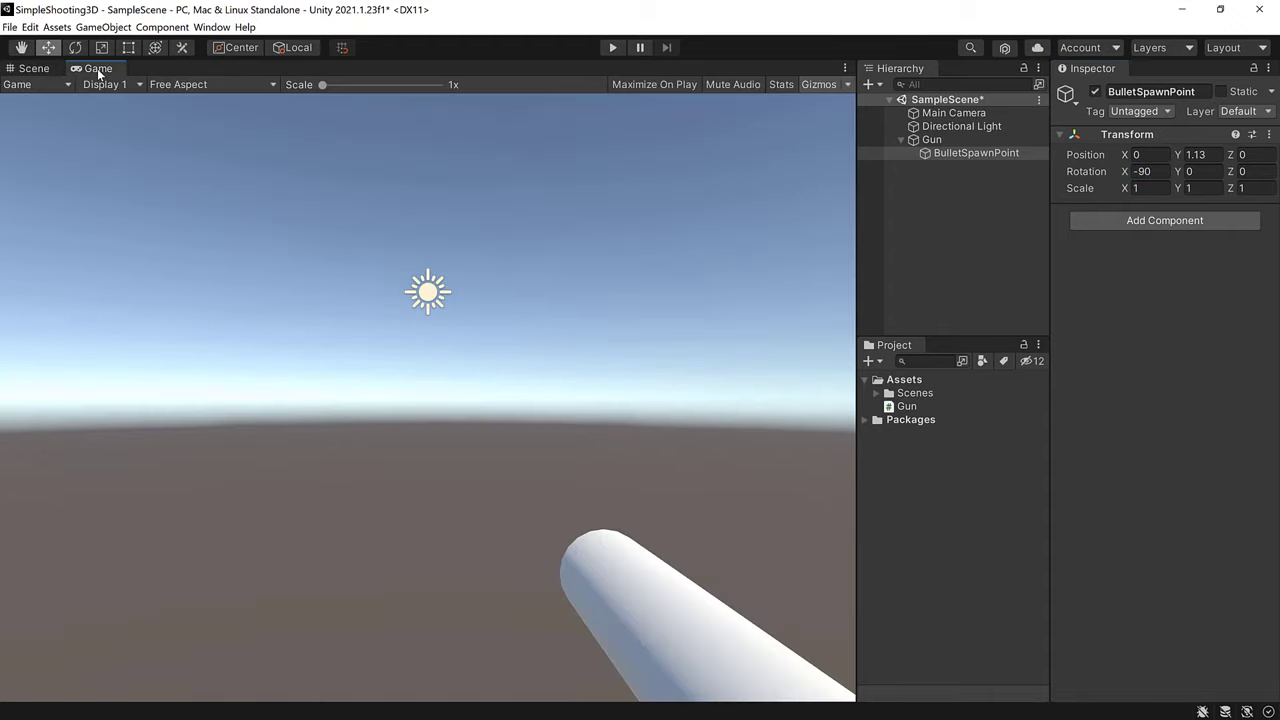
{"action": "left_click", "coordinate": [901, 139]}
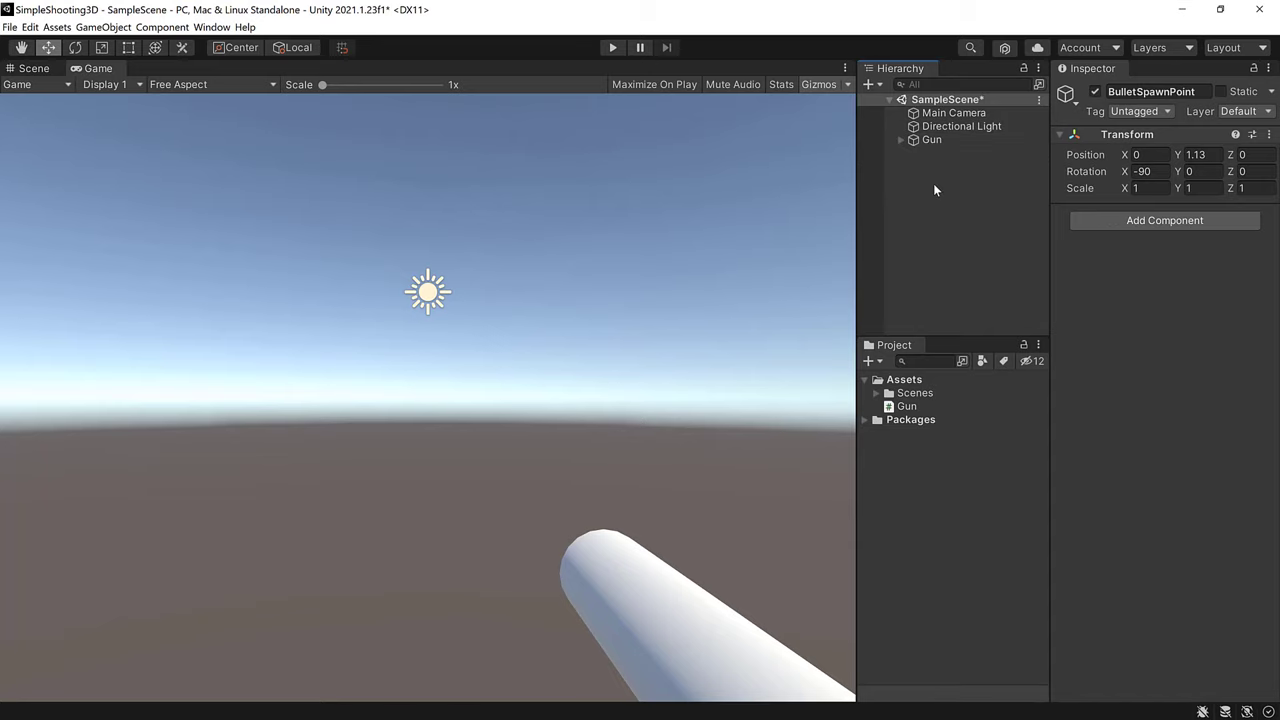
{"action": "key", "text": "ctrl+s"}
Create a sphere named Bullet and add a Rigidbody to it.
{"action": "left_click", "coordinate": [884, 89]}
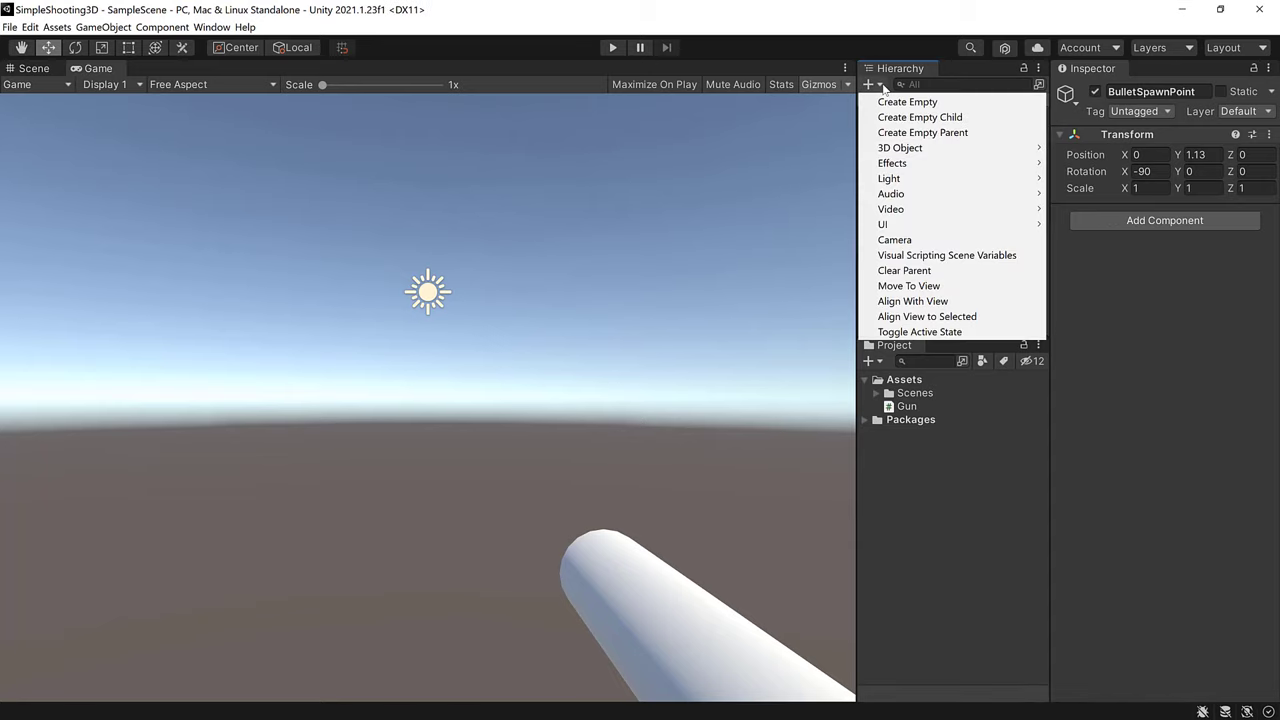
{"action": "mouse_move", "coordinate": [900, 147]}
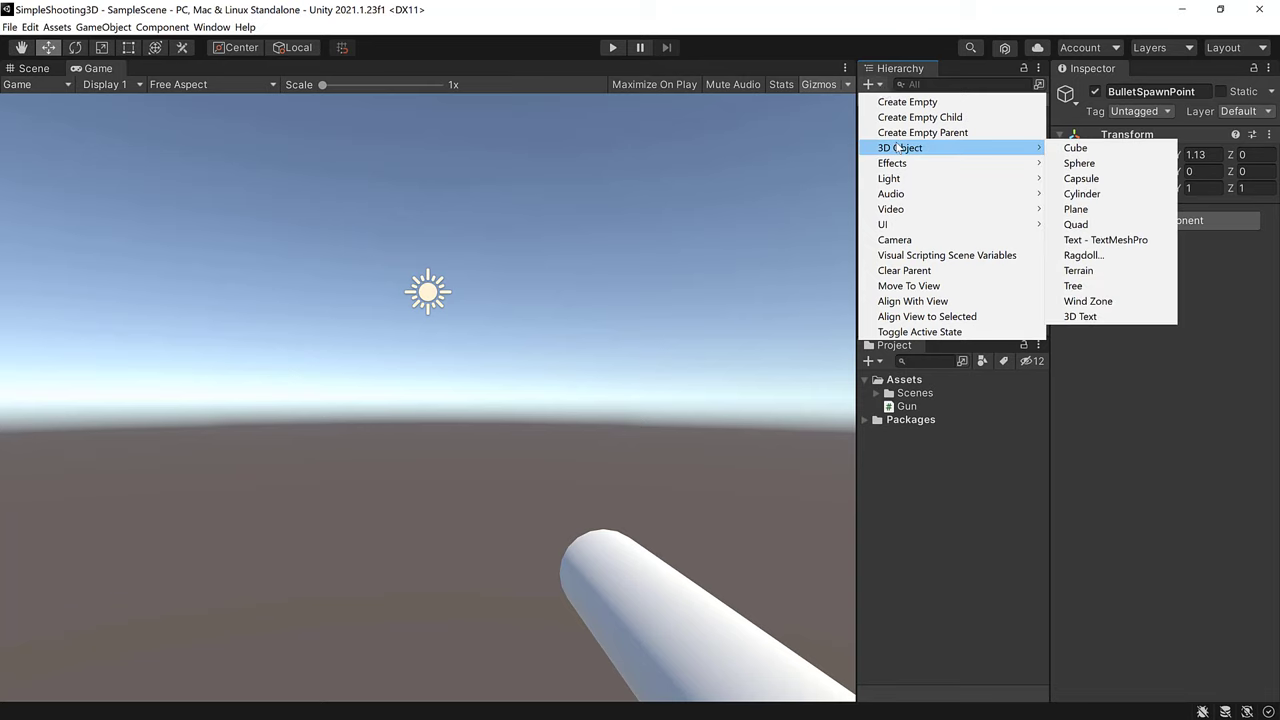
{"action": "left_click", "coordinate": [1080, 163]}
{"action": "type", "text": "Bullet"}
{"action": "key", "text": "Return"}
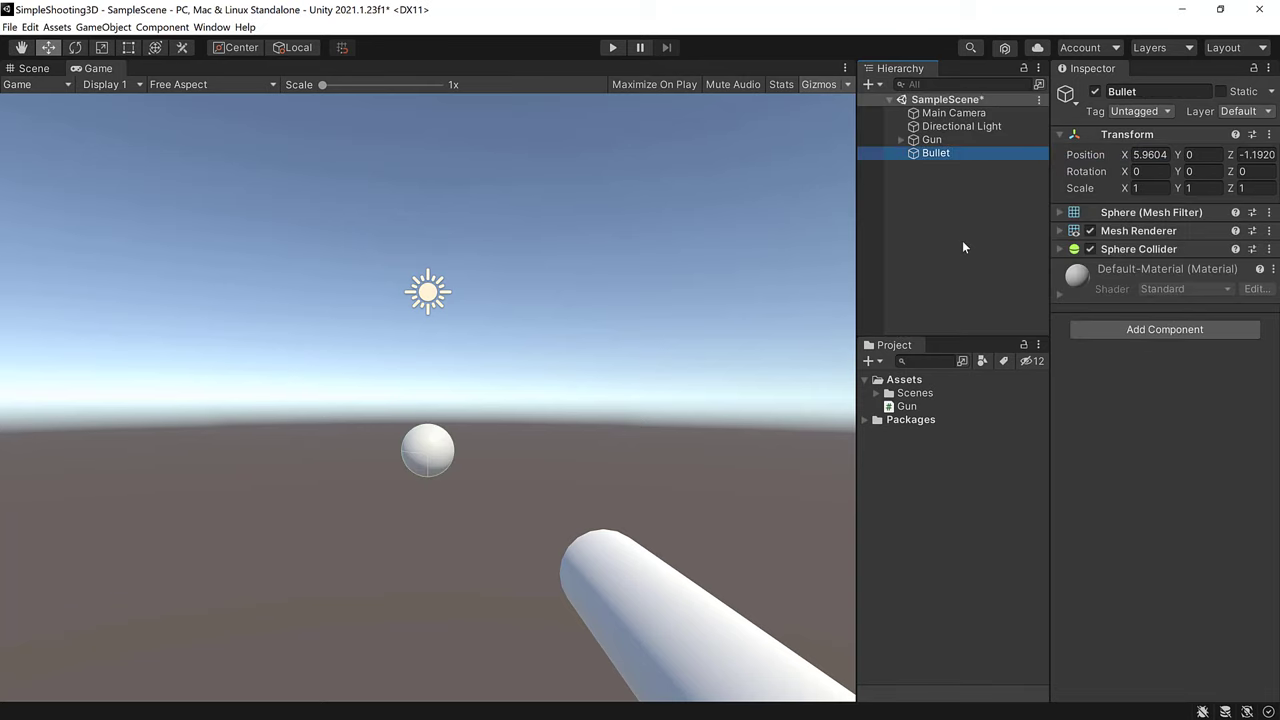
{"action": "left_click", "coordinate": [1138, 330]}
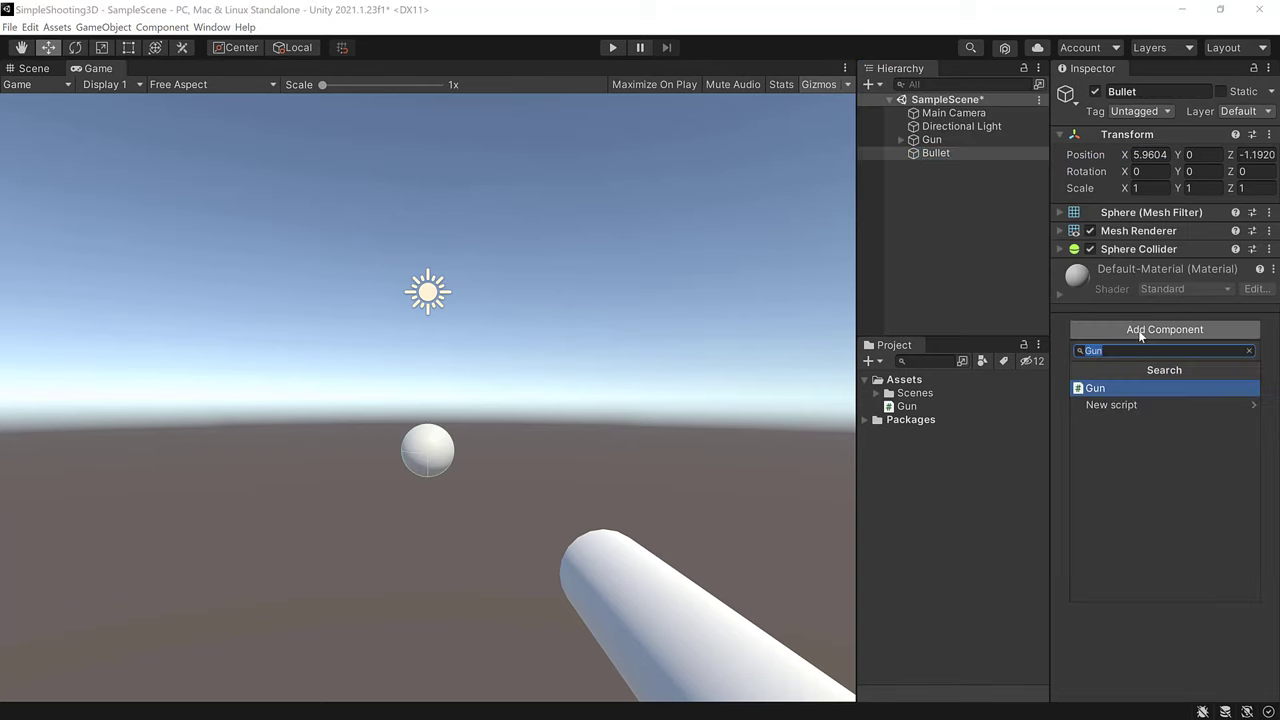
{"action": "type", "text": "rig"}
{"action": "key", "text": "Return"}
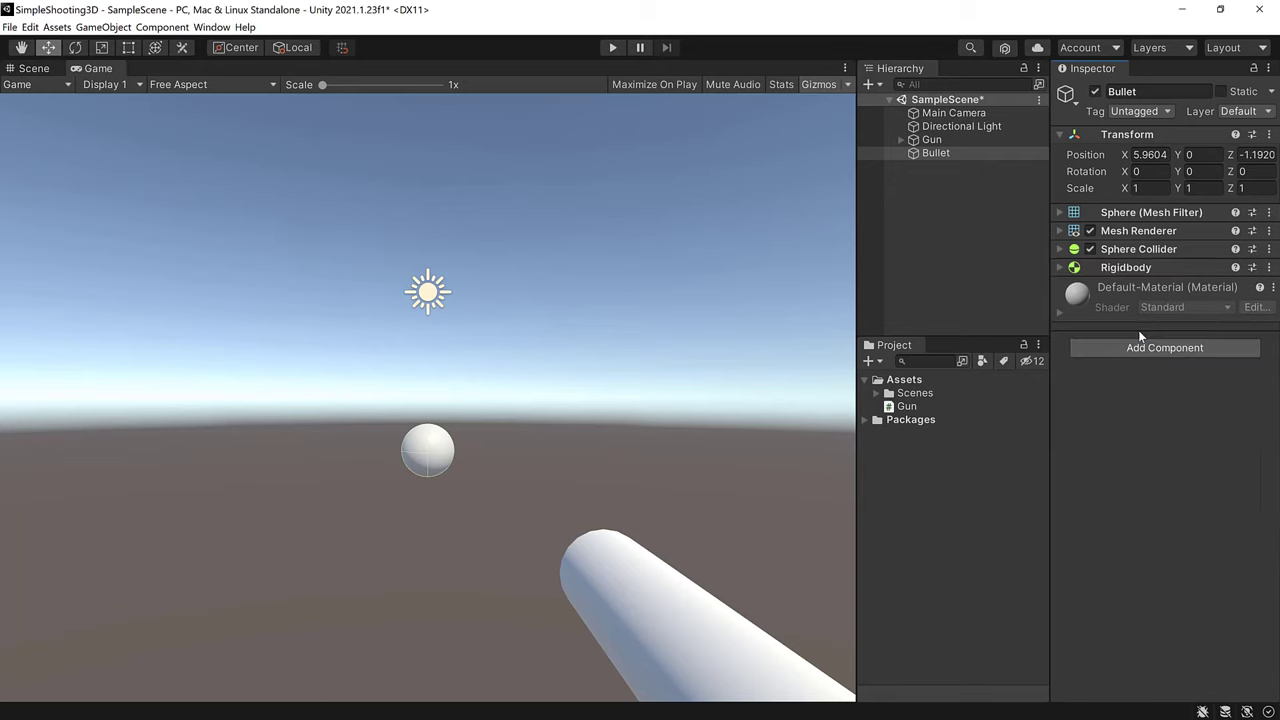
{"action": "left_click", "coordinate": [1060, 268]}
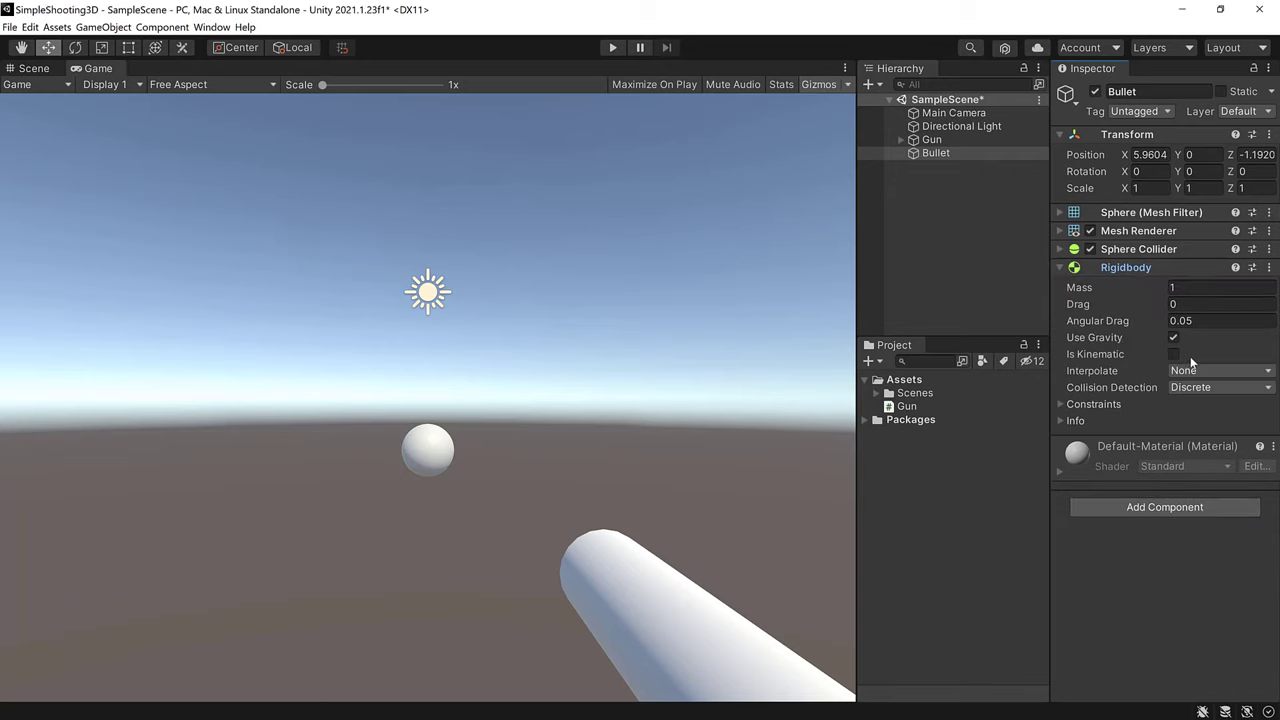
{"action": "left_click", "coordinate": [1059, 267]}
Reset the Bullet's Transform and scale it to 0.5.
{"action": "right_click", "coordinate": [1065, 134]}
{"action": "left_click", "coordinate": [1085, 147]}
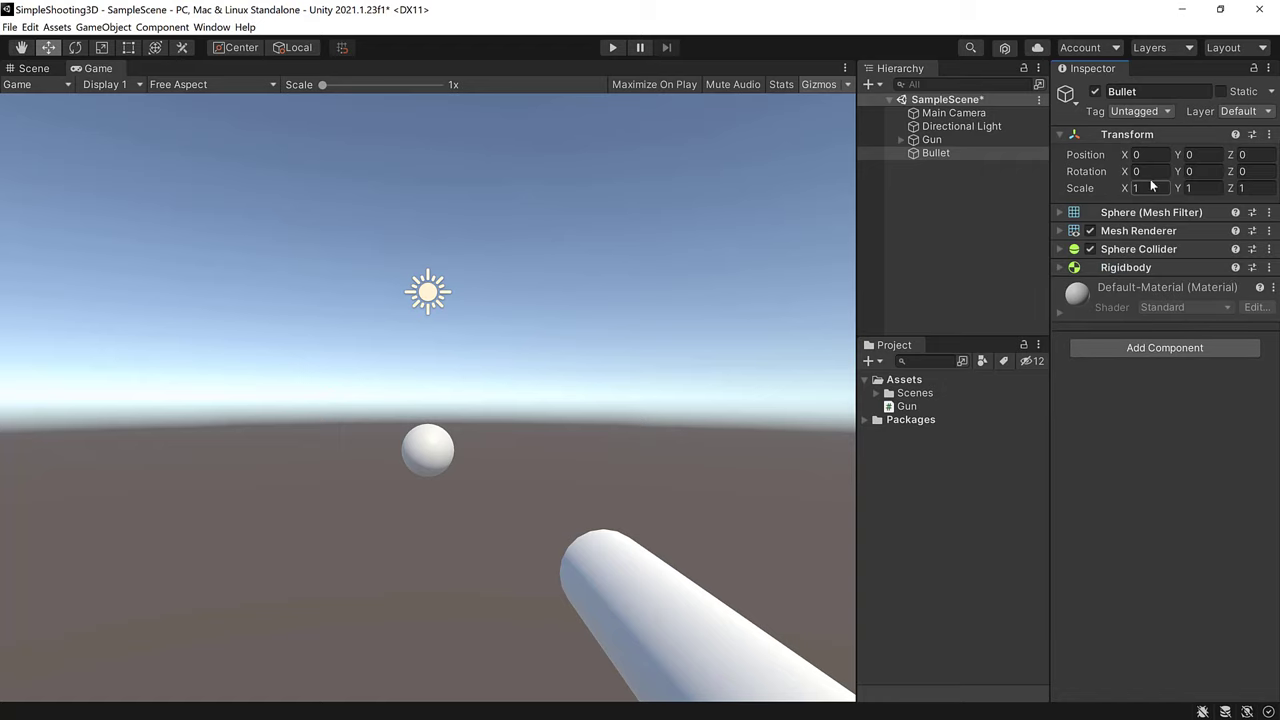
{"action": "type", "text": "0.5"}
{"action": "key", "text": "Tab"}
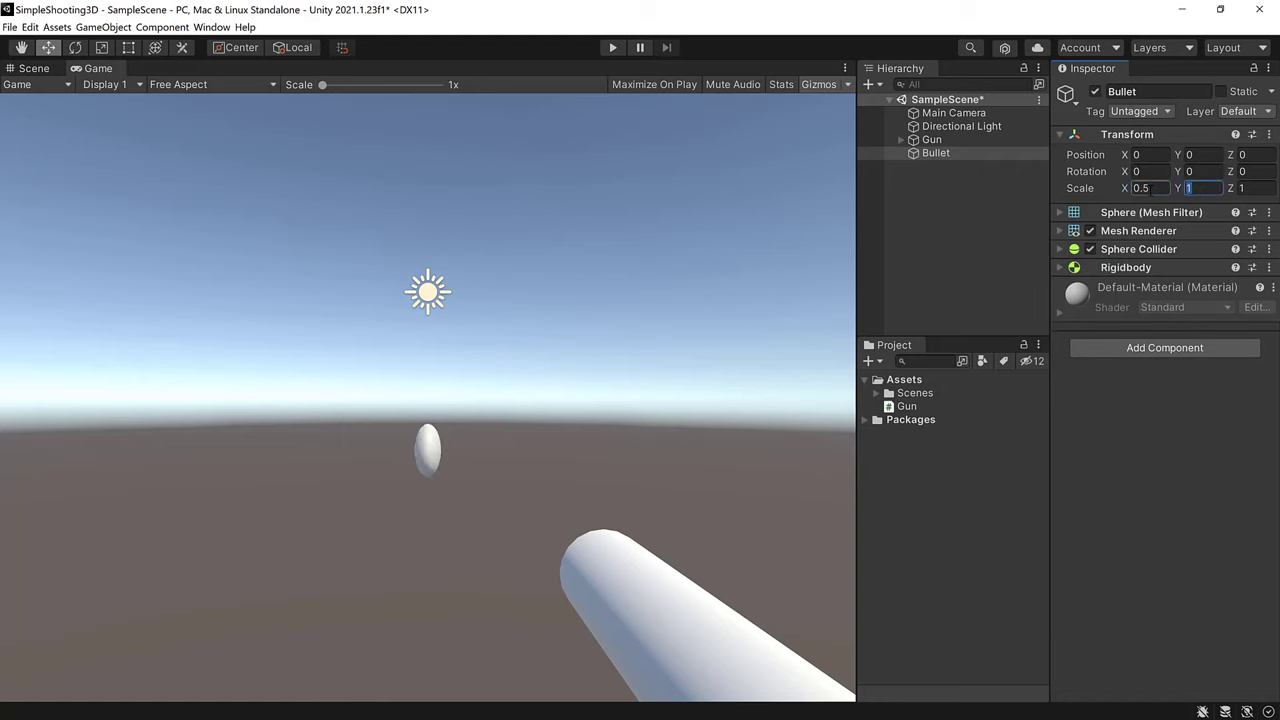
{"action": "type", "text": "0.5"}
{"action": "key", "text": "Tab"}
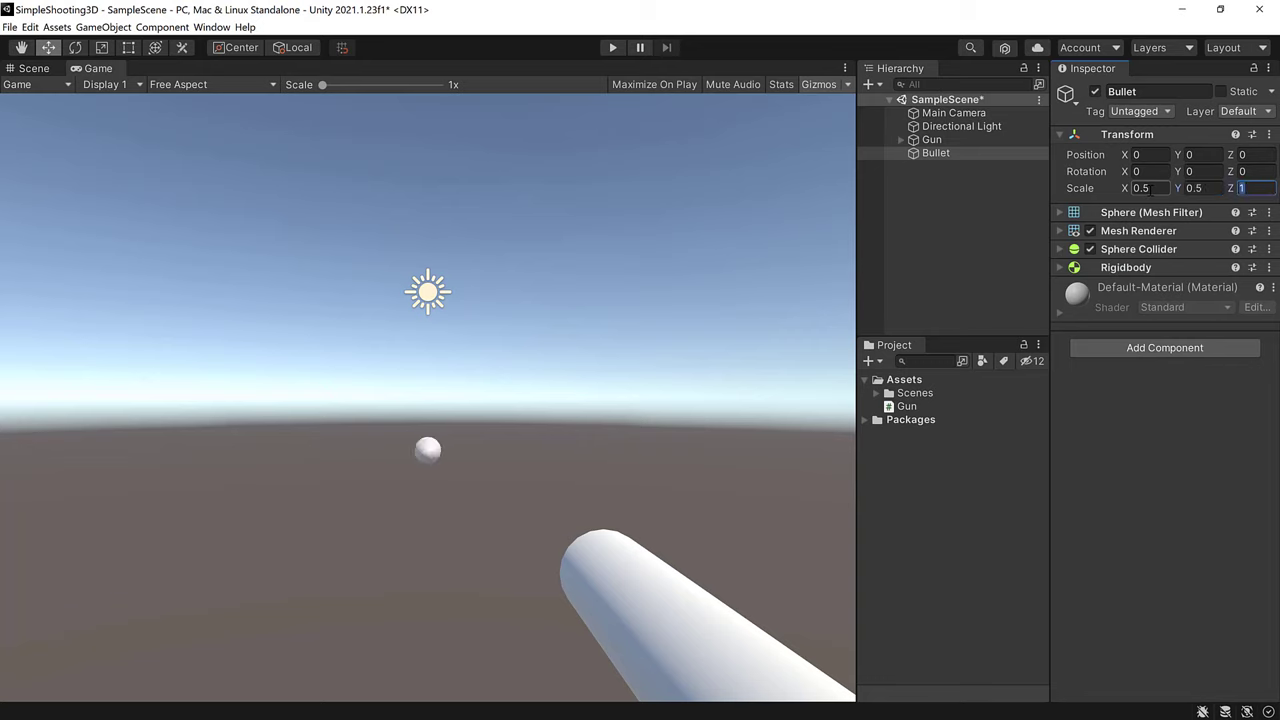
{"action": "type", "text": "0.5"}
Attach a new script named Bullet and open it in the code editor.
{"action": "left_click", "coordinate": [1135, 349]}
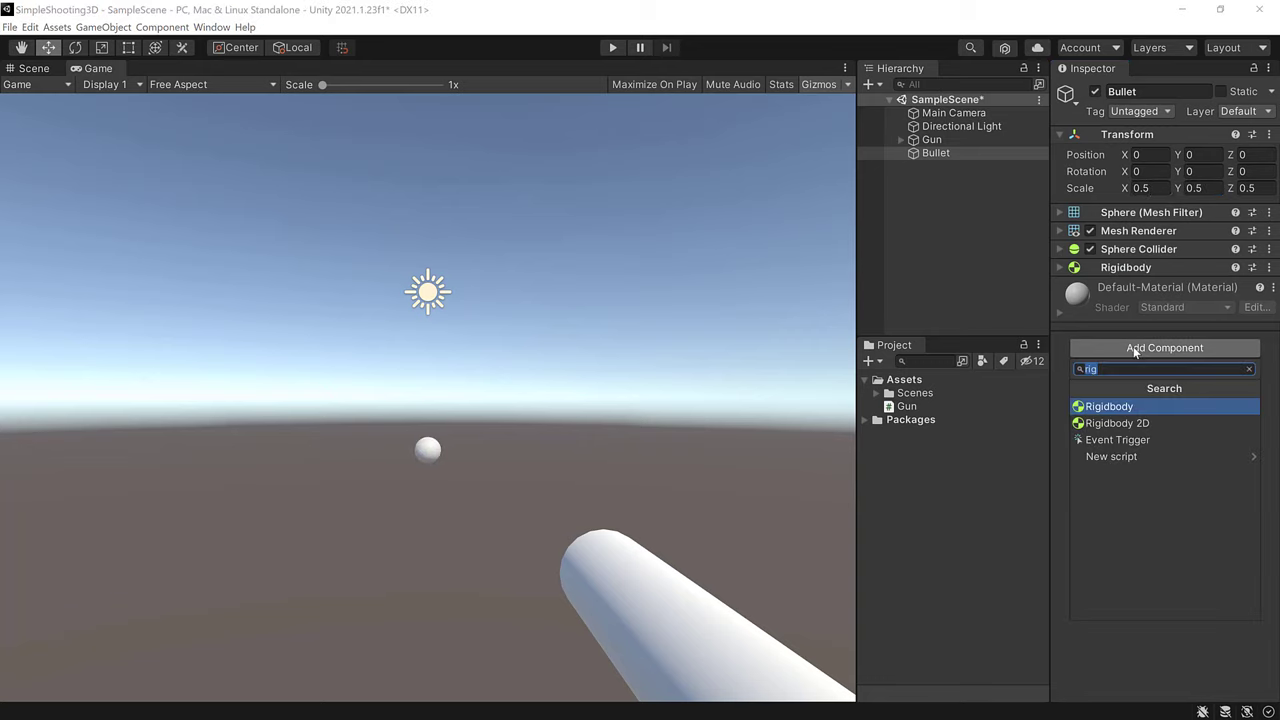
{"action": "type", "text": "Bullet"}
{"action": "key", "text": "Return"}
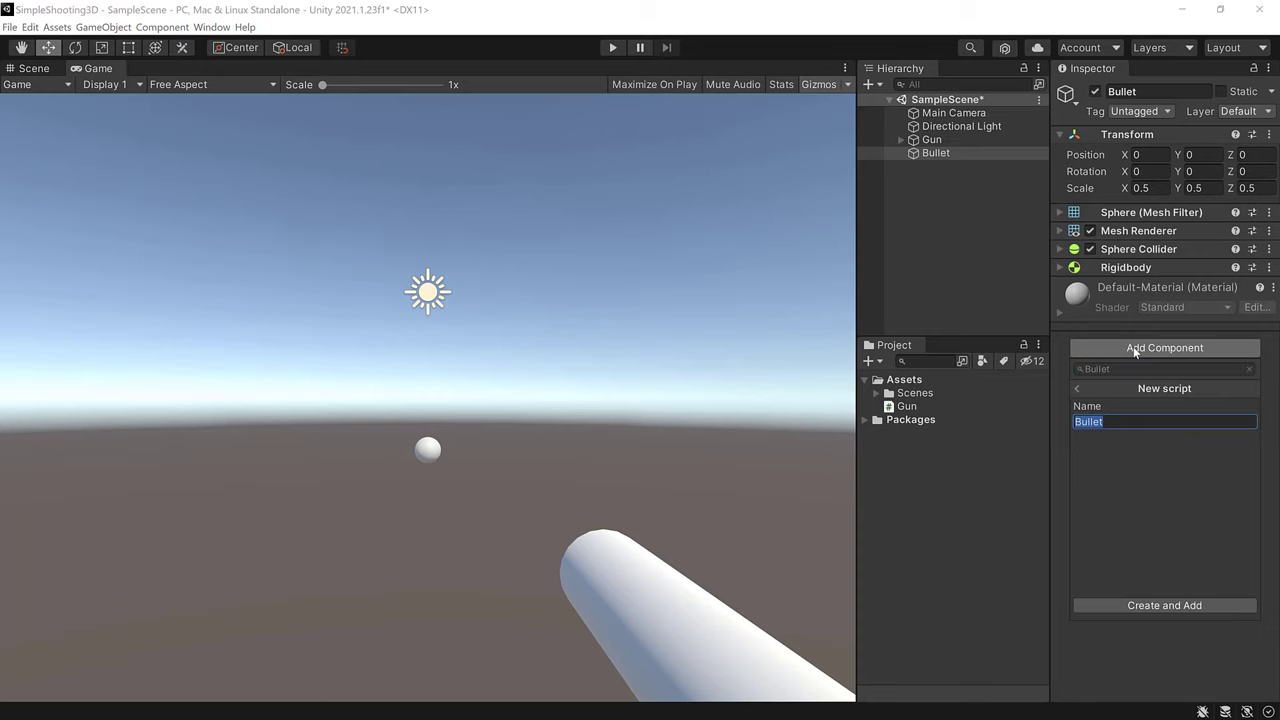
{"action": "key", "text": "Return"}
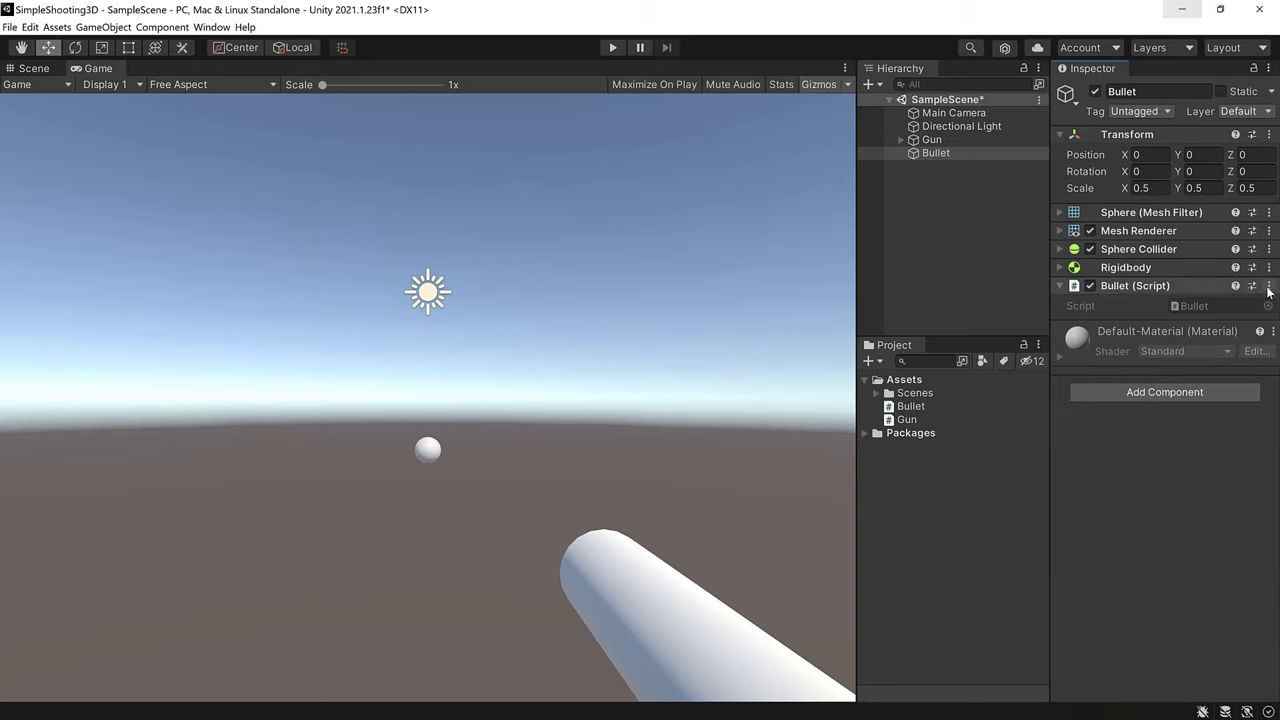
{"action": "left_click", "coordinate": [1268, 287]}
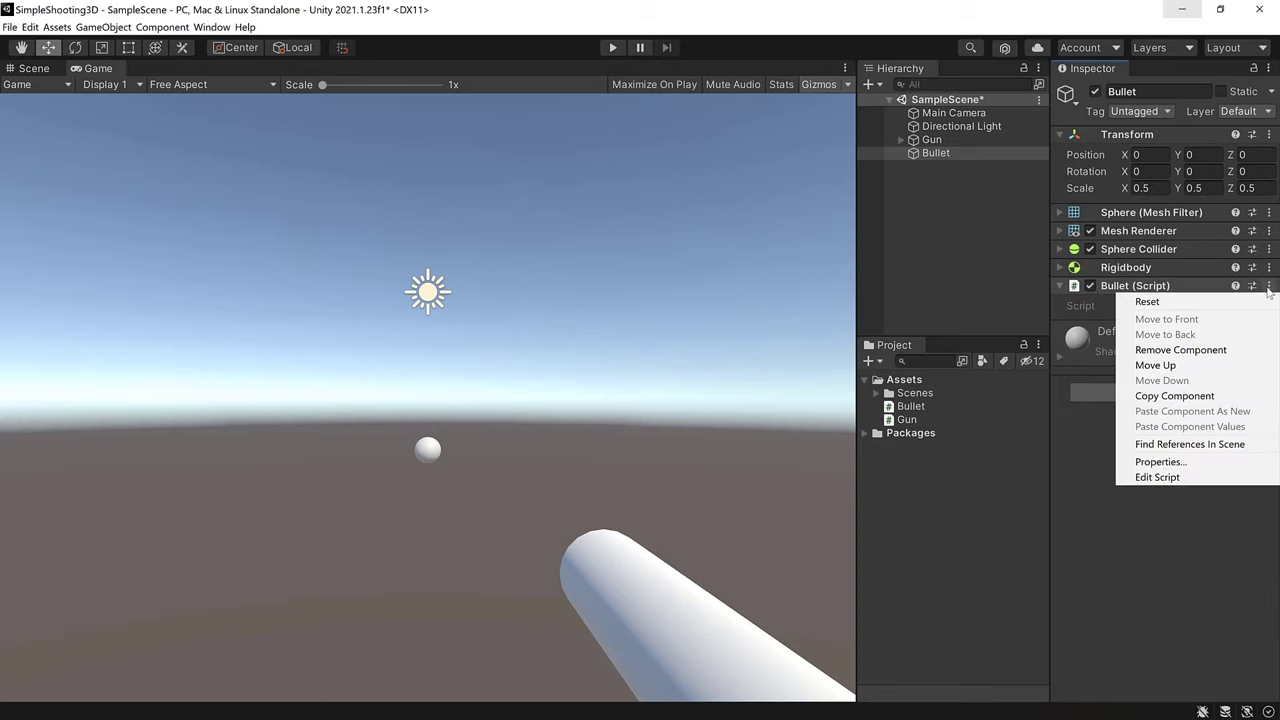
{"action": "left_click", "coordinate": [1192, 478]}
Replace the default methods with a life = 3 field and Awake calling Destroy(gameObject, life).
{"action": "left_click", "coordinate": [113, 361]}
{"action": "left_click", "coordinate": [106, 198], "text": "shift"}
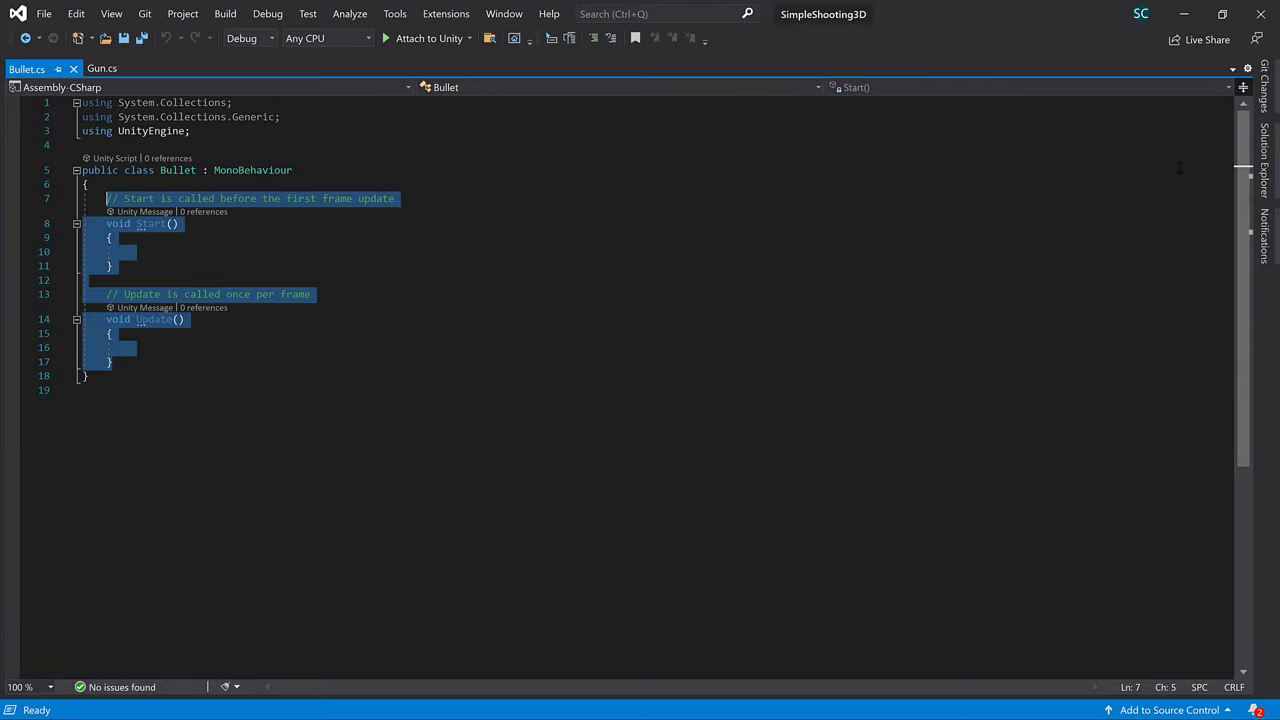
{"action": "key", "text": "Delete"}
{"action": "type", "text": "public float life ="}
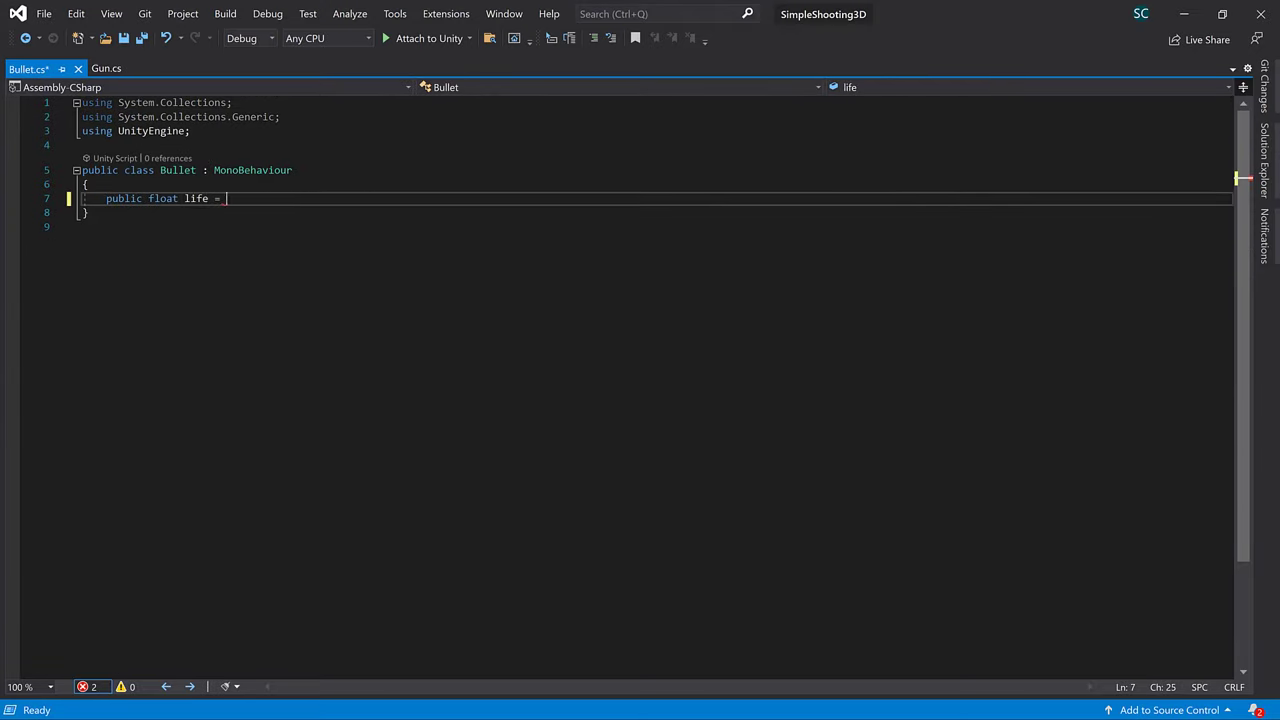
{"action": "type", "text": " 3;"}
{"action": "key", "text": "Return"}
{"action": "key", "text": "Return"}
{"action": "type", "text": "void Awake()"}
{"action": "key", "text": "Return"}
{"action": "type", "text": "{"}
{"action": "key", "text": "Return"}
{"action": "type", "text": "Des"}
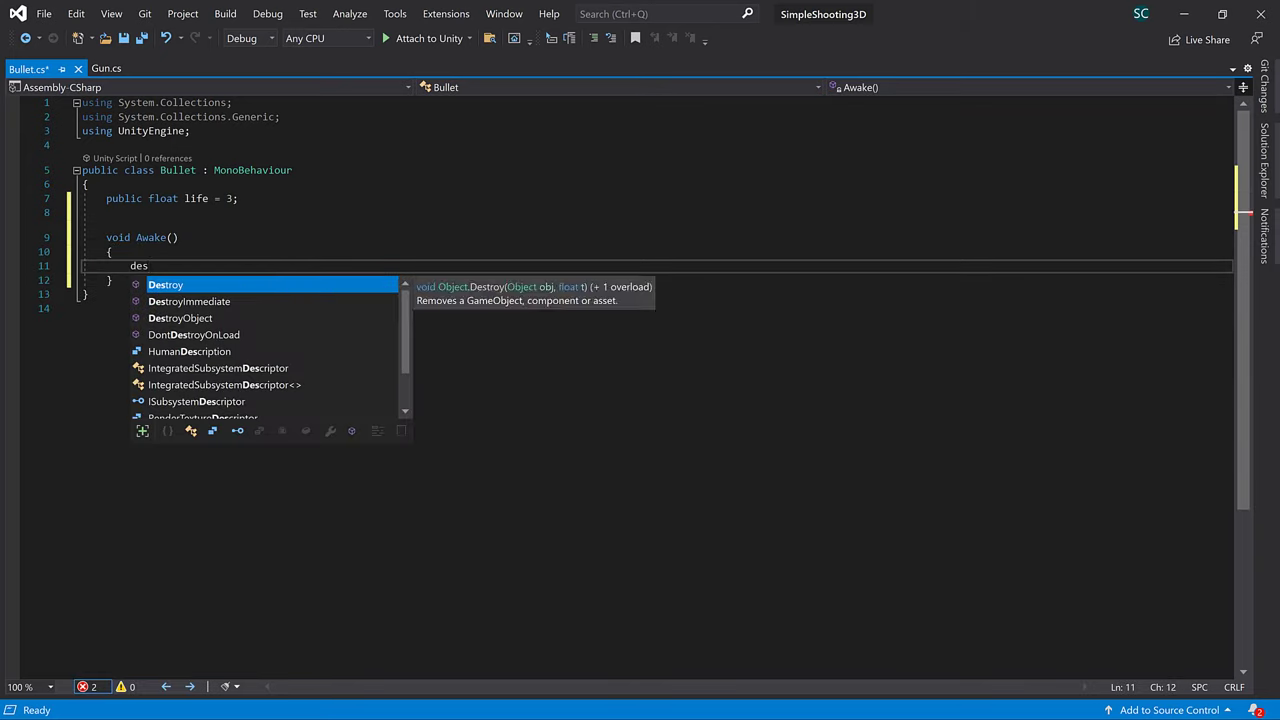
{"action": "type", "text": "troy(gameObject, life);"}
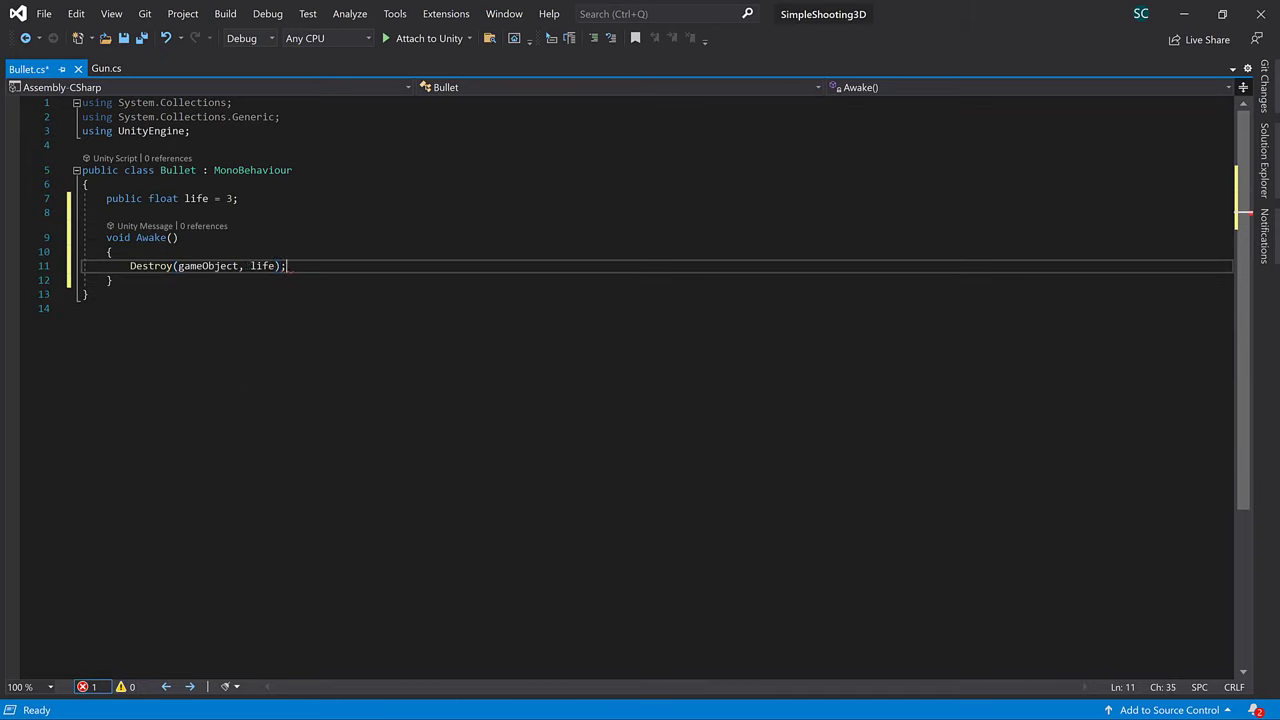
Add OnCollisionEnter destroying both the hit object and the bullet, then save Bullet.cs.
{"action": "key", "text": "Down"}
{"action": "key", "text": "End"}
{"action": "key", "text": "Return"}
{"action": "key", "text": "Return"}
{"action": "type", "text": "void oncoll"}
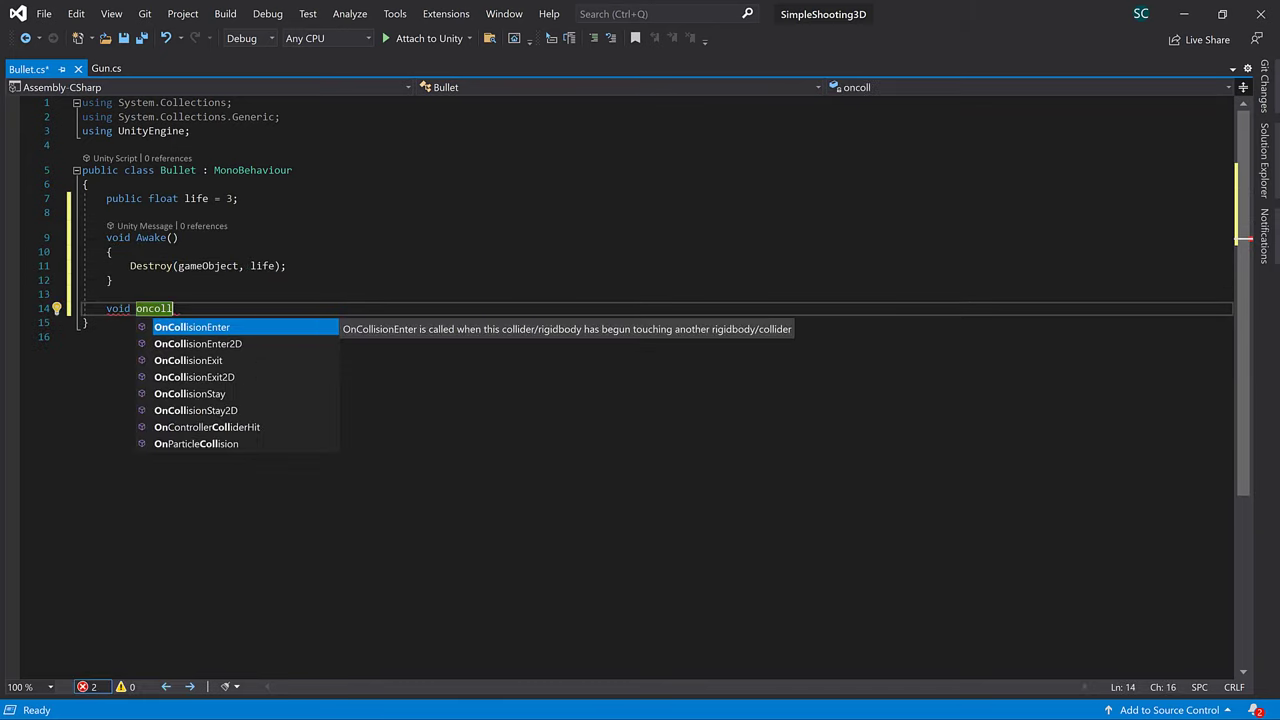
{"action": "key", "text": "Tab"}
{"action": "type", "text": "Destroy(collision.gam"}
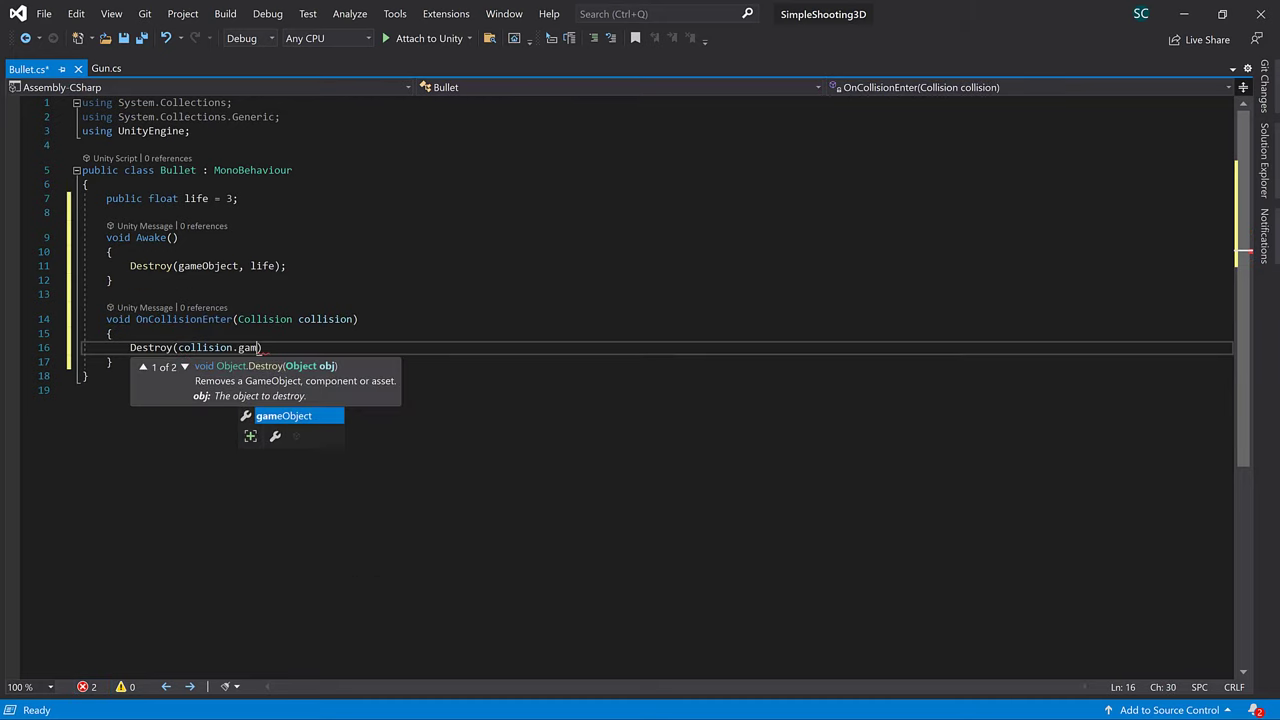
{"action": "key", "text": "Tab"}
{"action": "type", "text": ");"}
{"action": "key", "text": "Return"}
{"action": "type", "text": "des("}
{"action": "key", "text": "Tab"}
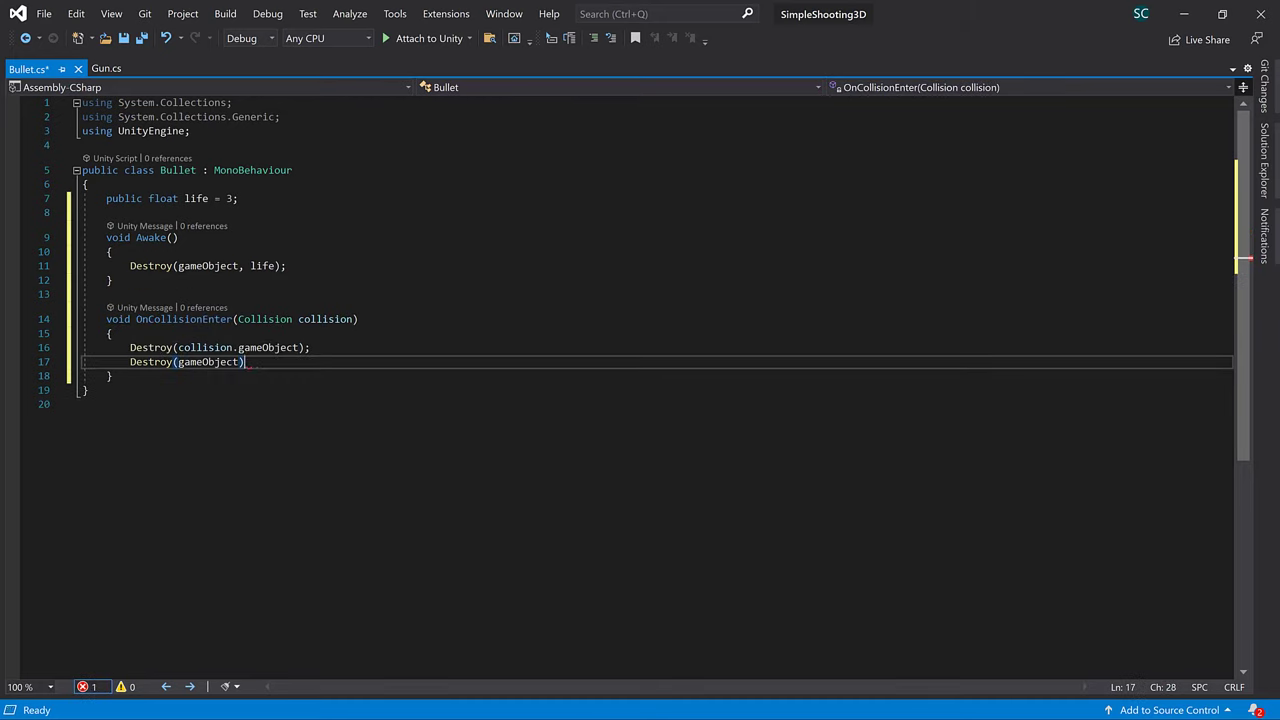
{"action": "type", "text": ");"}
{"action": "key", "text": "ctrl+s"}
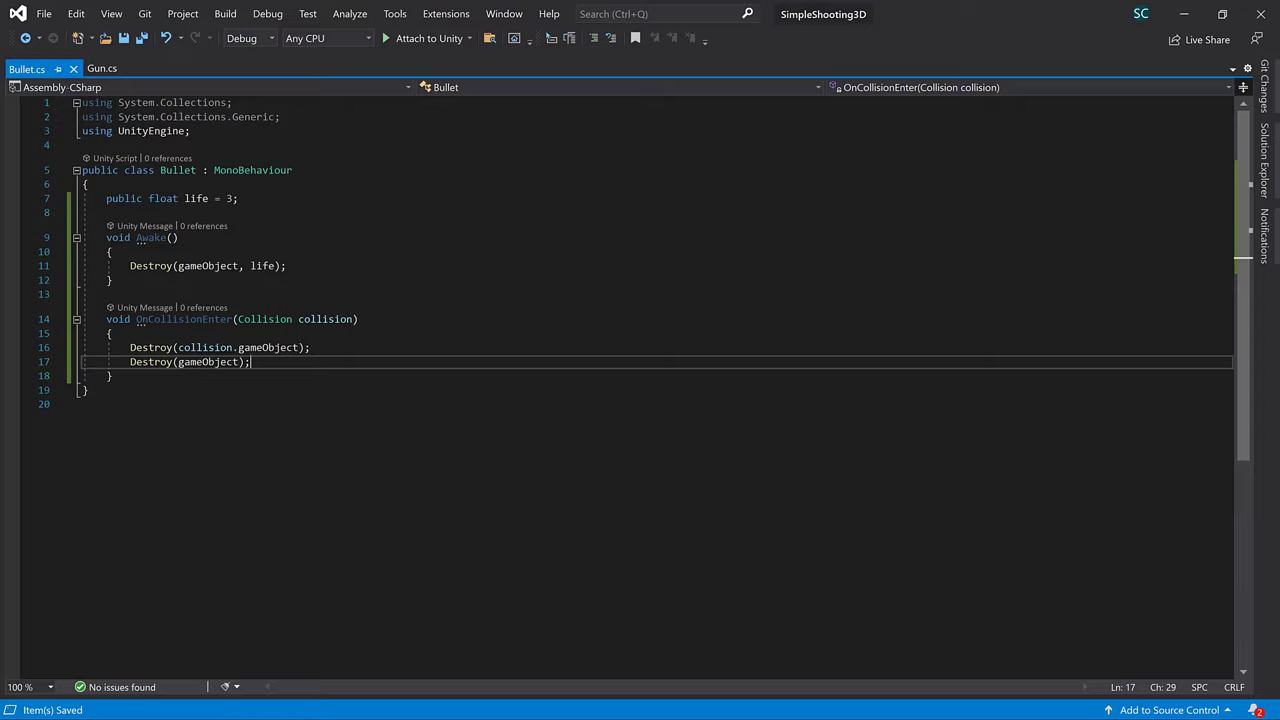
Drag Bullet into Assets to make a prefab and delete it from the scene.
{"action": "left_click", "coordinate": [1183, 14]}
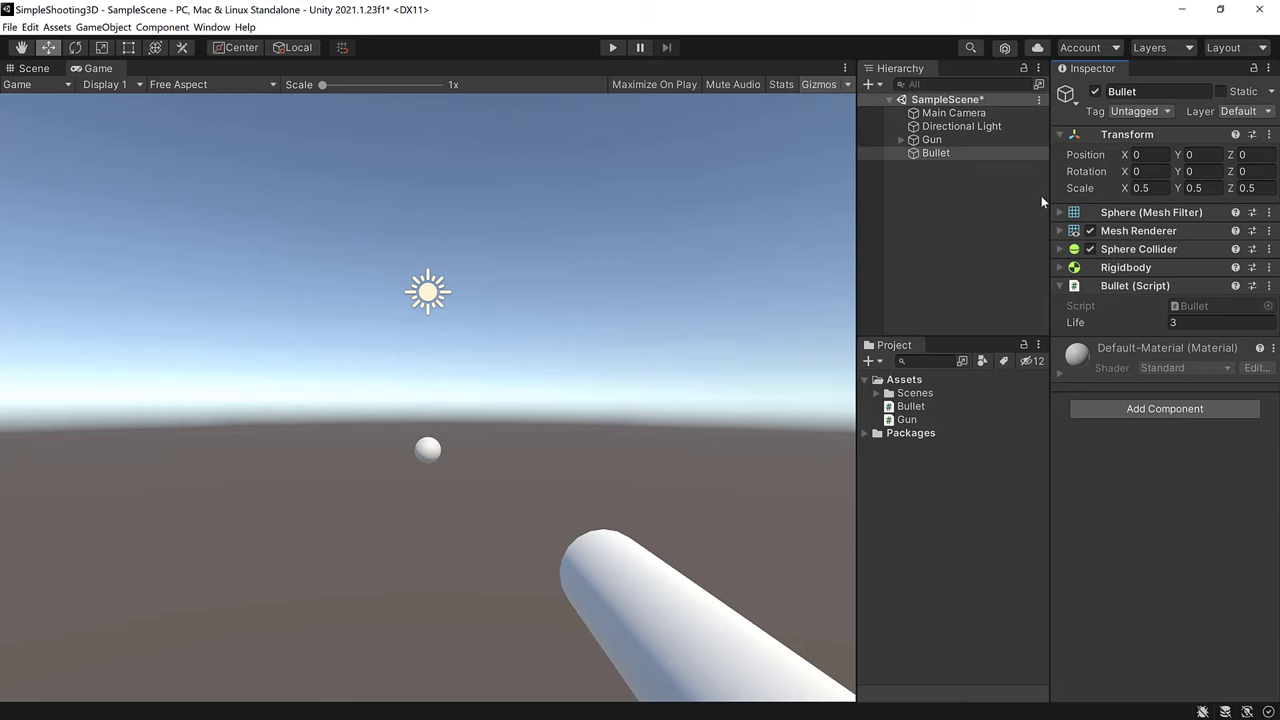
{"action": "mouse_move", "coordinate": [930, 153]}
{"action": "left_mouse_down"}
{"action": "mouse_move", "coordinate": [957, 259]}
{"action": "mouse_move", "coordinate": [909, 382]}
{"action": "left_mouse_up"}
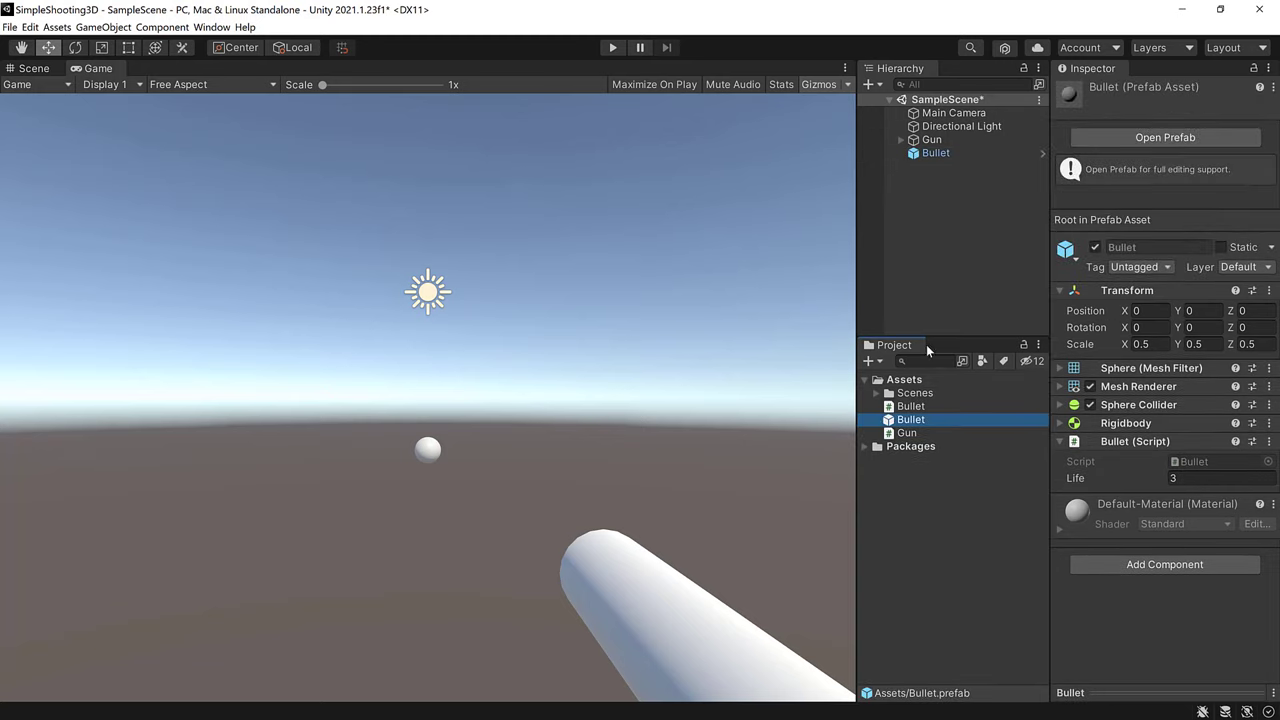
{"action": "right_click", "coordinate": [943, 154]}
{"action": "left_click", "coordinate": [962, 262]}
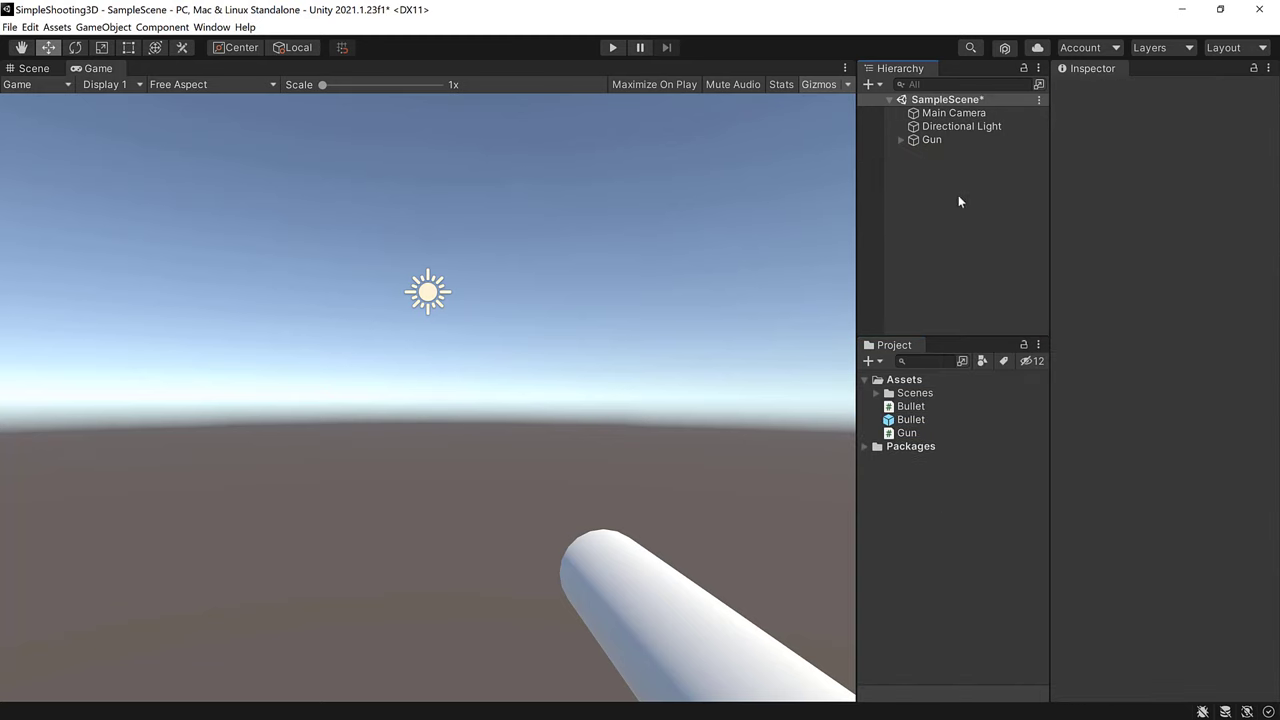
Assign the Bullet prefab to the Gun script's Bullet Prefab slot.
{"action": "left_click", "coordinate": [932, 141]}
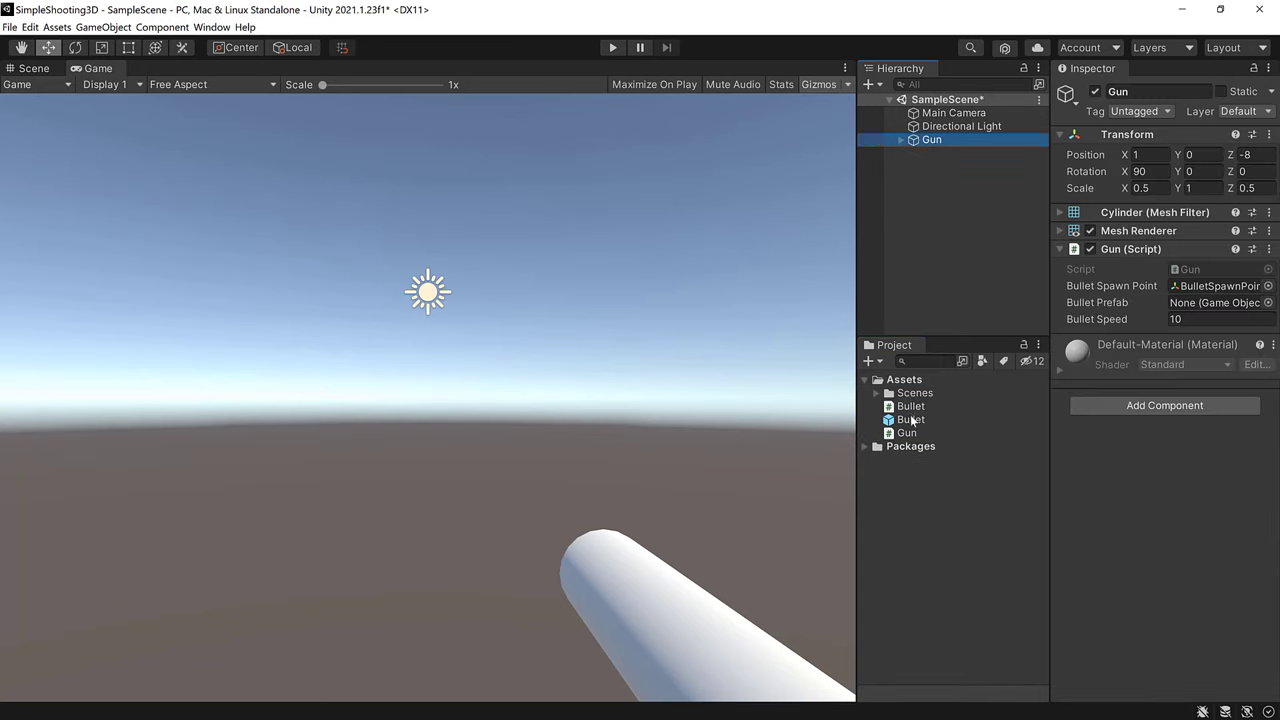
{"action": "left_click_drag", "start_coordinate": [912, 421], "coordinate": [1212, 308]}
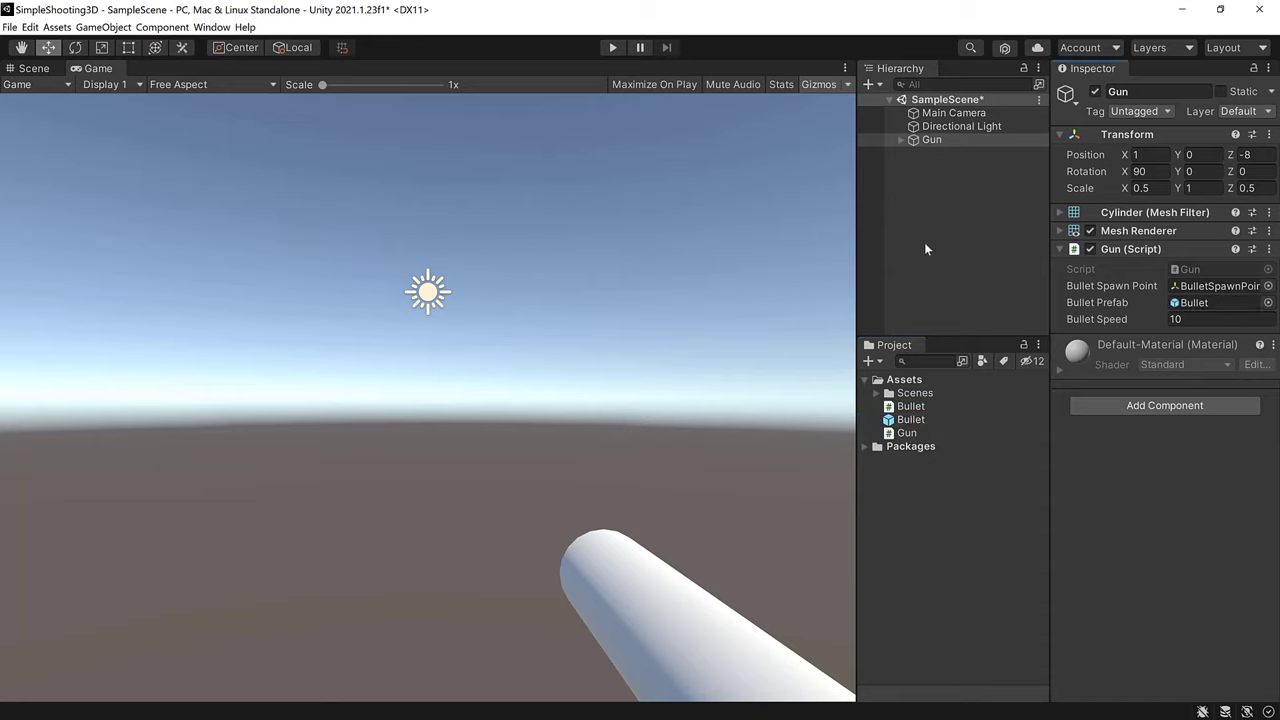
{"action": "left_click", "coordinate": [881, 88]}
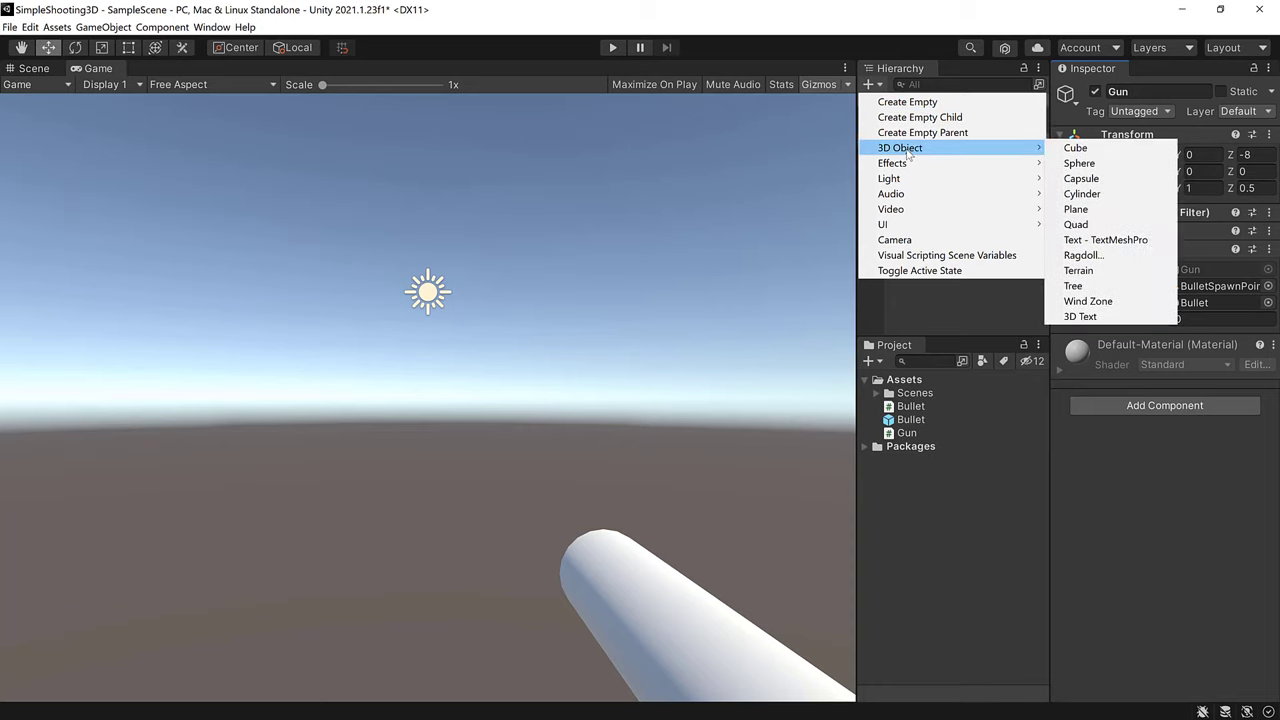
Add a 3D cube to the Hierarchy and name it Obstacle.
{"action": "mouse_move", "coordinate": [910, 150]}
{"action": "left_click", "coordinate": [1077, 150]}
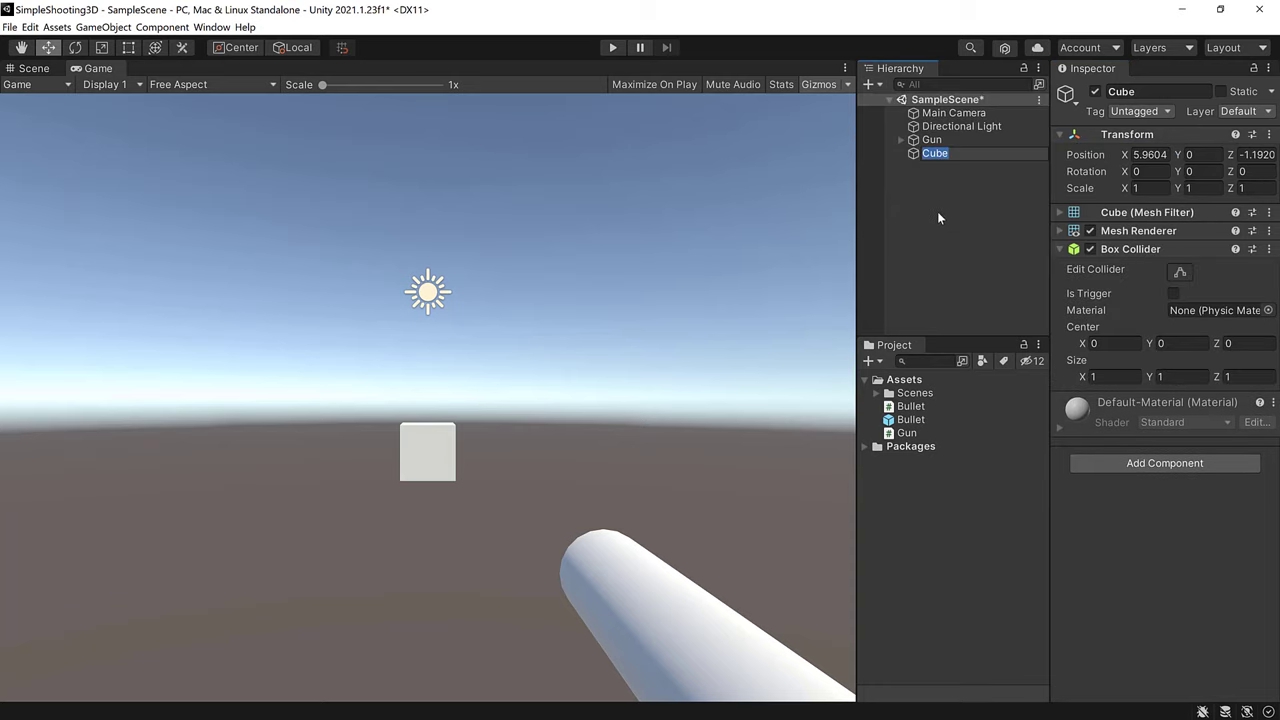
{"action": "type", "text": "Obstacle"}
{"action": "key", "text": "Return"}
Reset the Obstacle's Transform to the origin and set its X scale to 5.
{"action": "right_click", "coordinate": [1128, 134]}
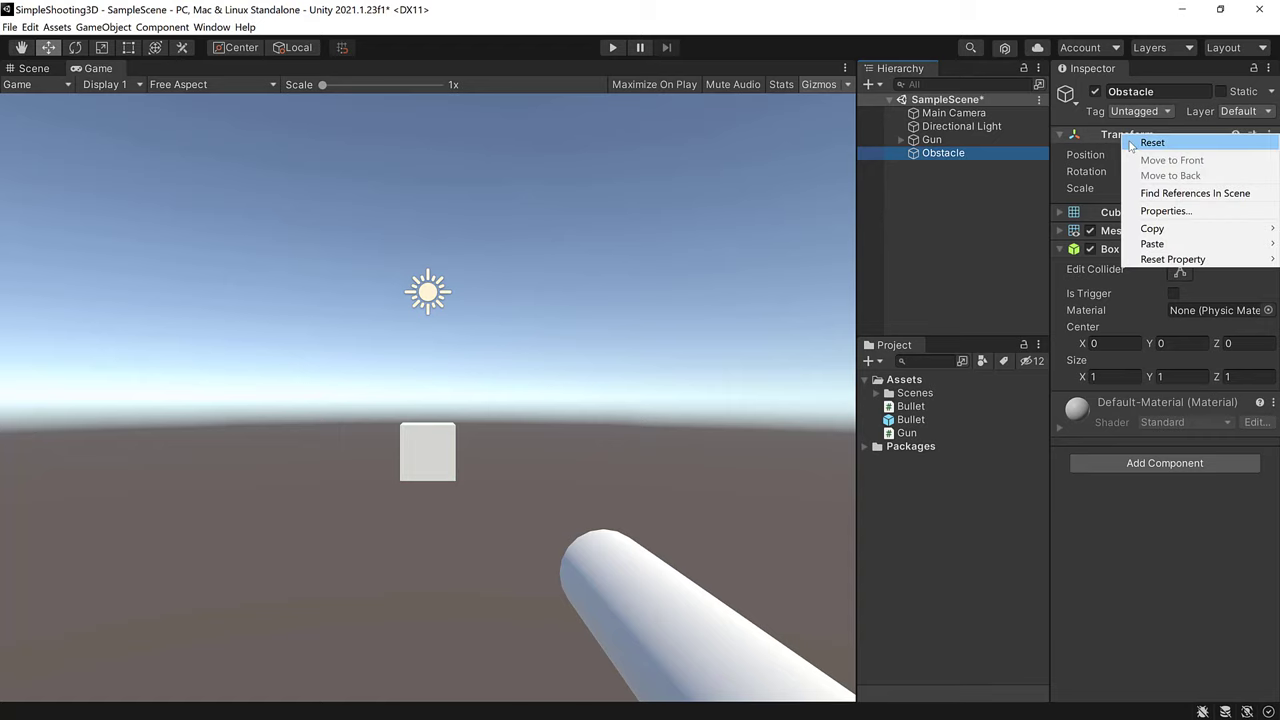
{"action": "left_click", "coordinate": [1150, 138]}
{"action": "left_click", "coordinate": [1150, 188]}
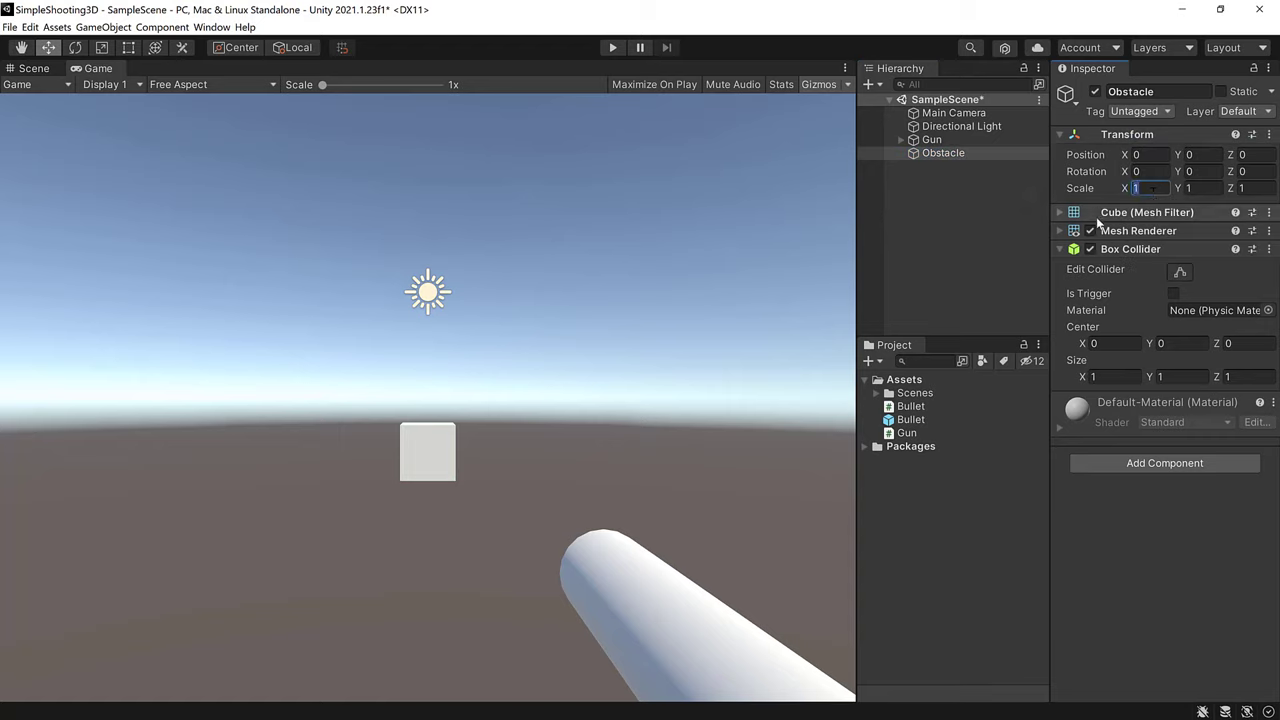
{"action": "type", "text": "5"}
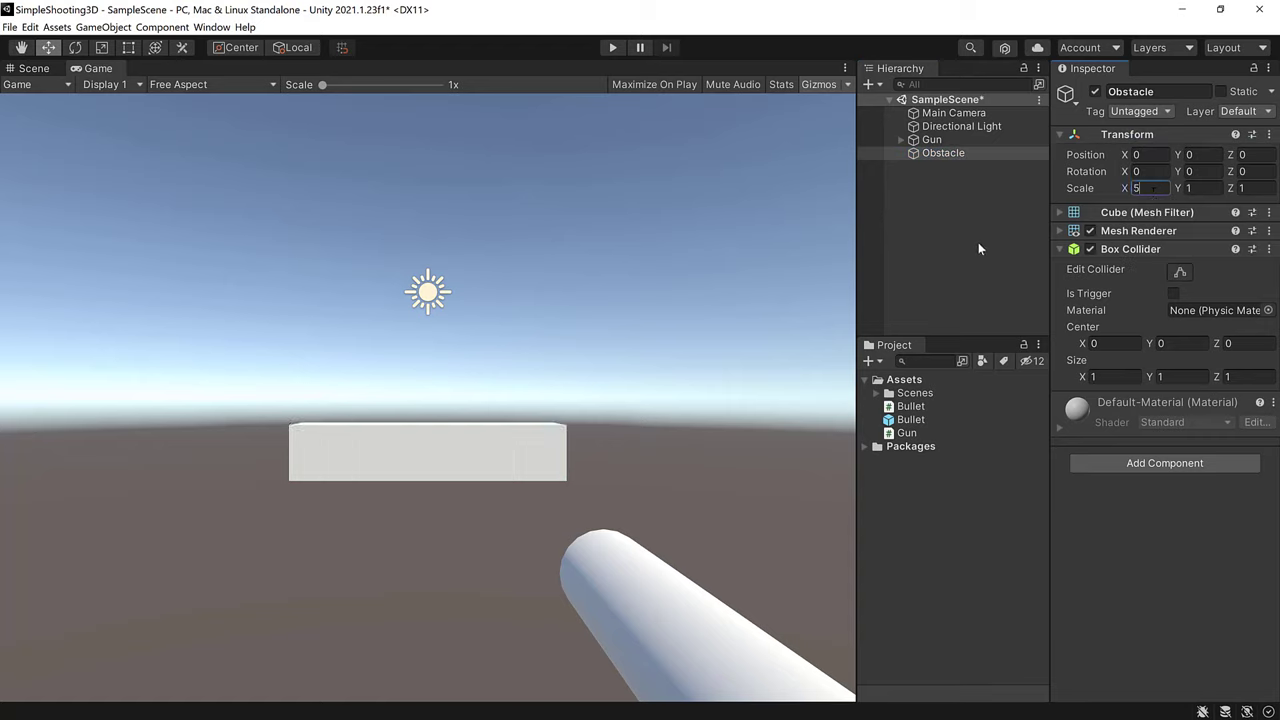
Deselect the Obstacle, save the scene, and select the Gun.
{"action": "left_click", "coordinate": [970, 244]}
{"action": "key", "text": "ctrl+s"}
{"action": "left_click", "coordinate": [931, 140]}
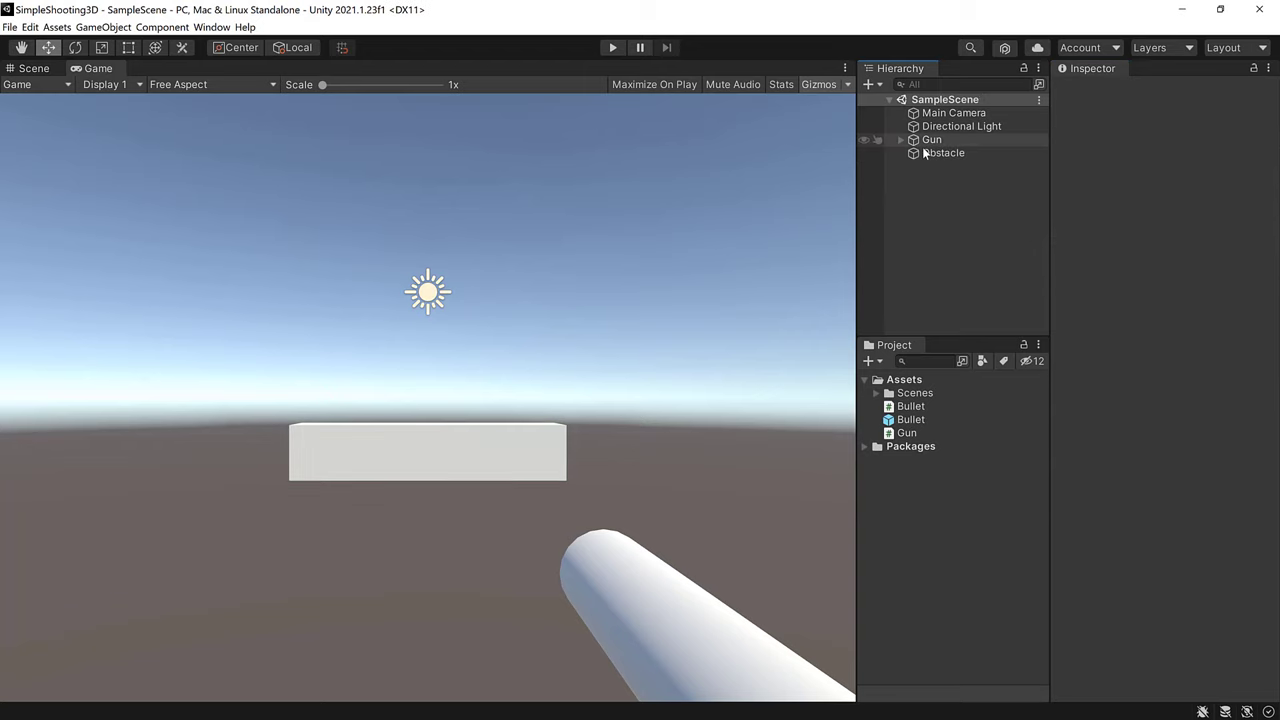
Hide the Game view gizmos, enter Play mode, and shoot two bullets at the Obstacle.
{"action": "left_click", "coordinate": [820, 87]}
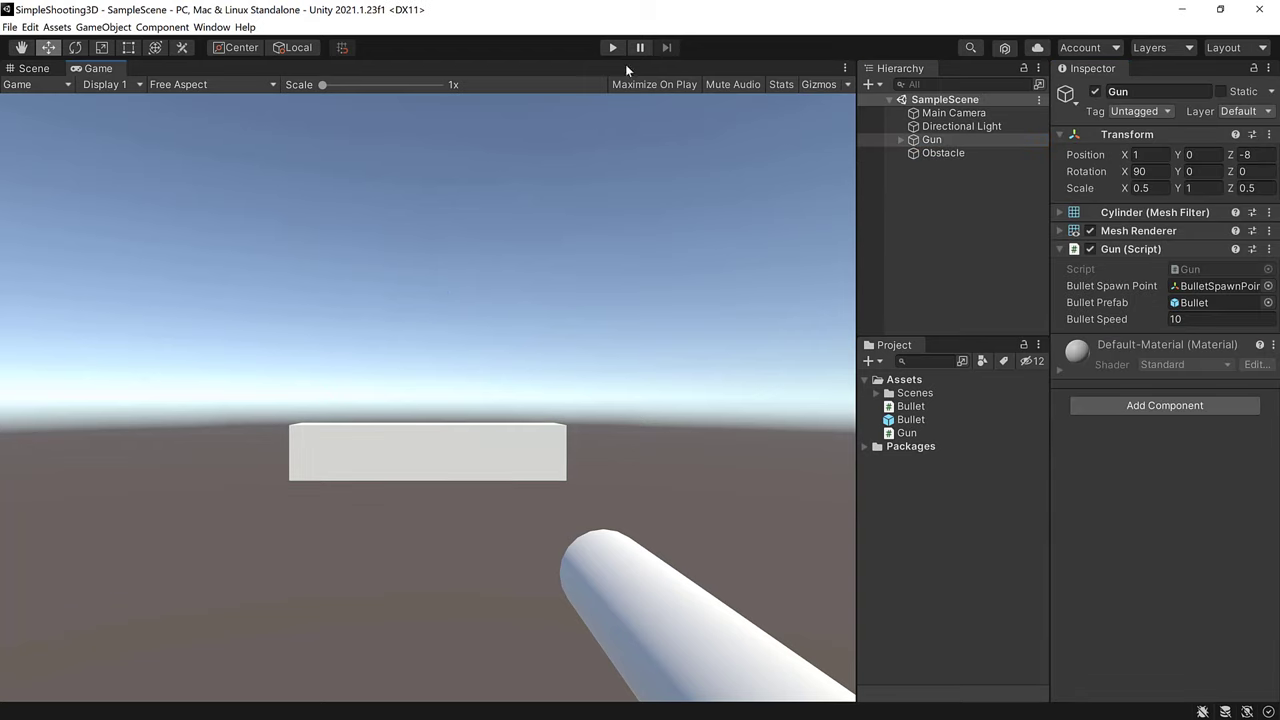
{"action": "left_click", "coordinate": [612, 50]}
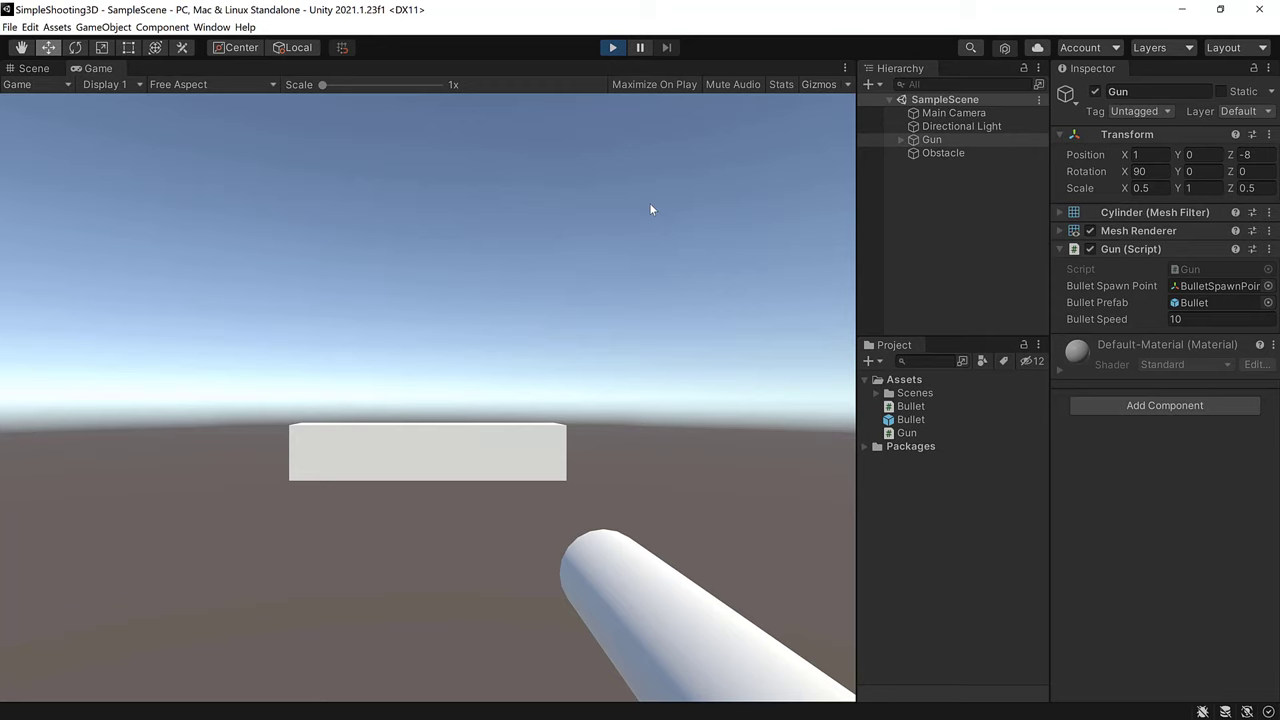
{"action": "left_click", "coordinate": [607, 279]}
{"action": "left_click", "coordinate": [607, 279]}
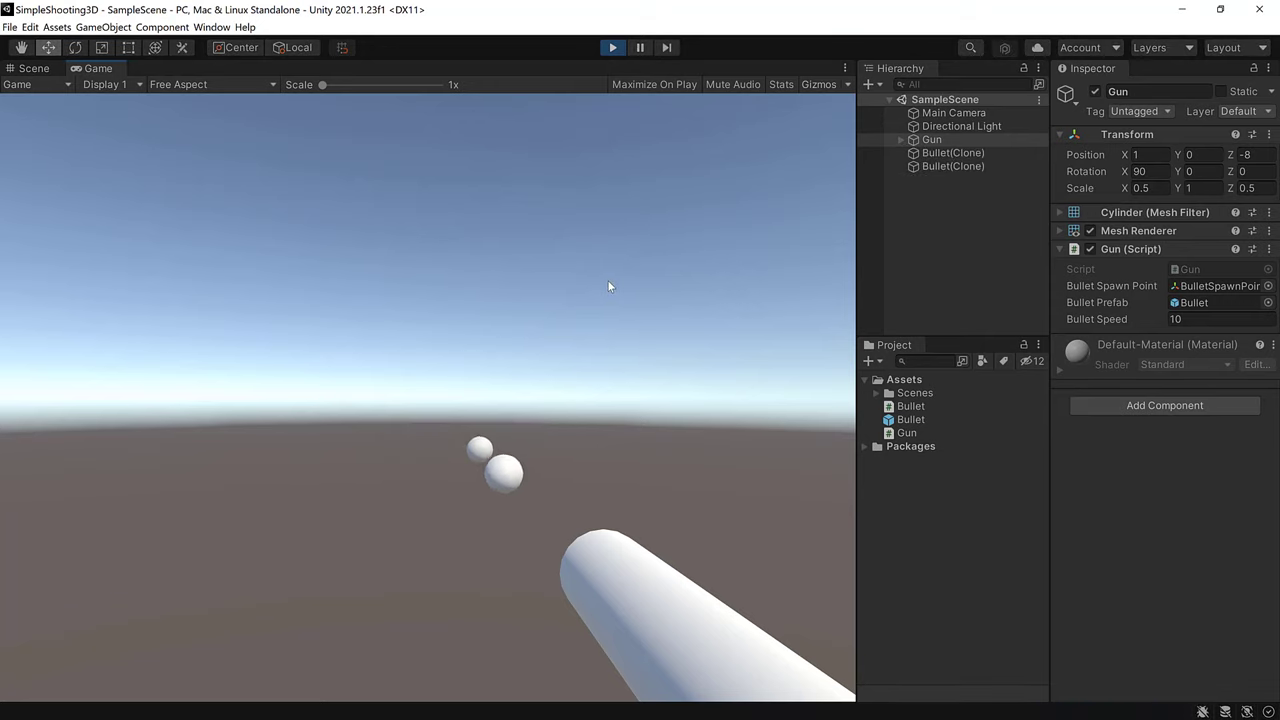
Raise the Gun's Bullet Speed to 50 and fire a volley of faster bullets.
{"action": "left_click", "coordinate": [1205, 319]}
{"action": "type", "text": "50"}
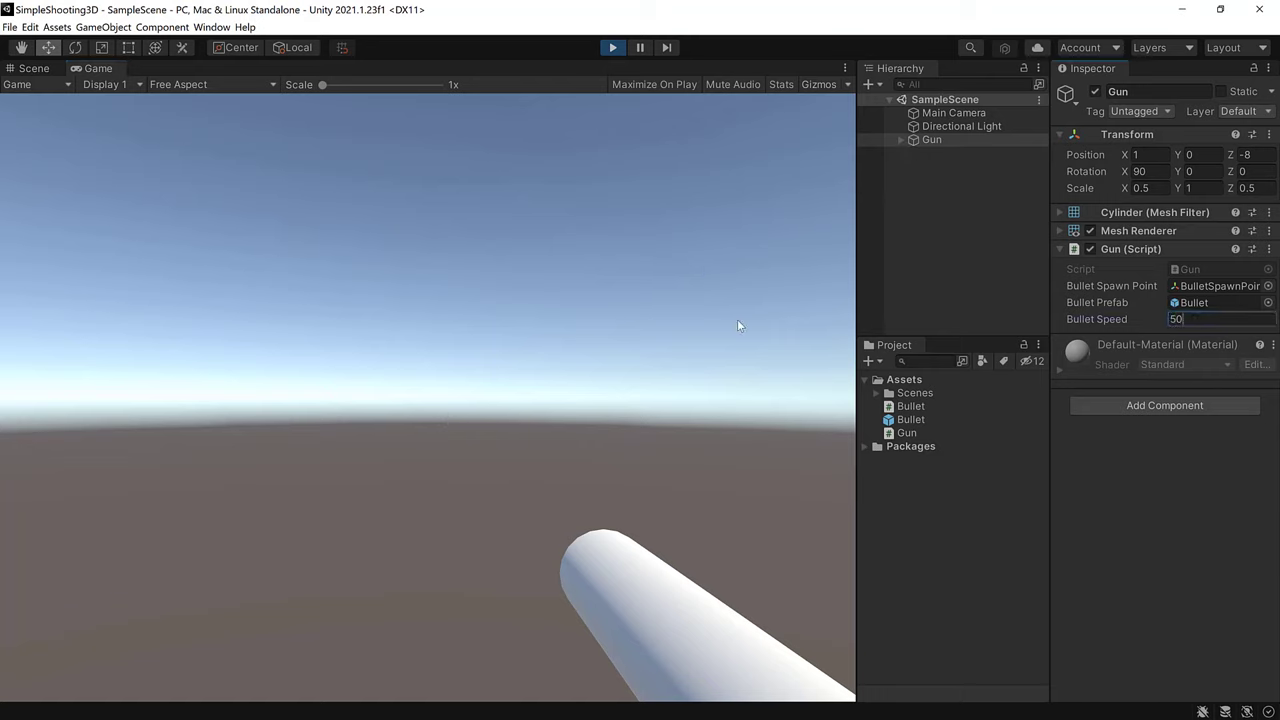
{"action": "left_click", "coordinate": [511, 300]}
{"action": "left_click", "coordinate": [511, 300]}
{"action": "left_click", "coordinate": [511, 300]}
{"action": "left_click", "coordinate": [511, 300]}
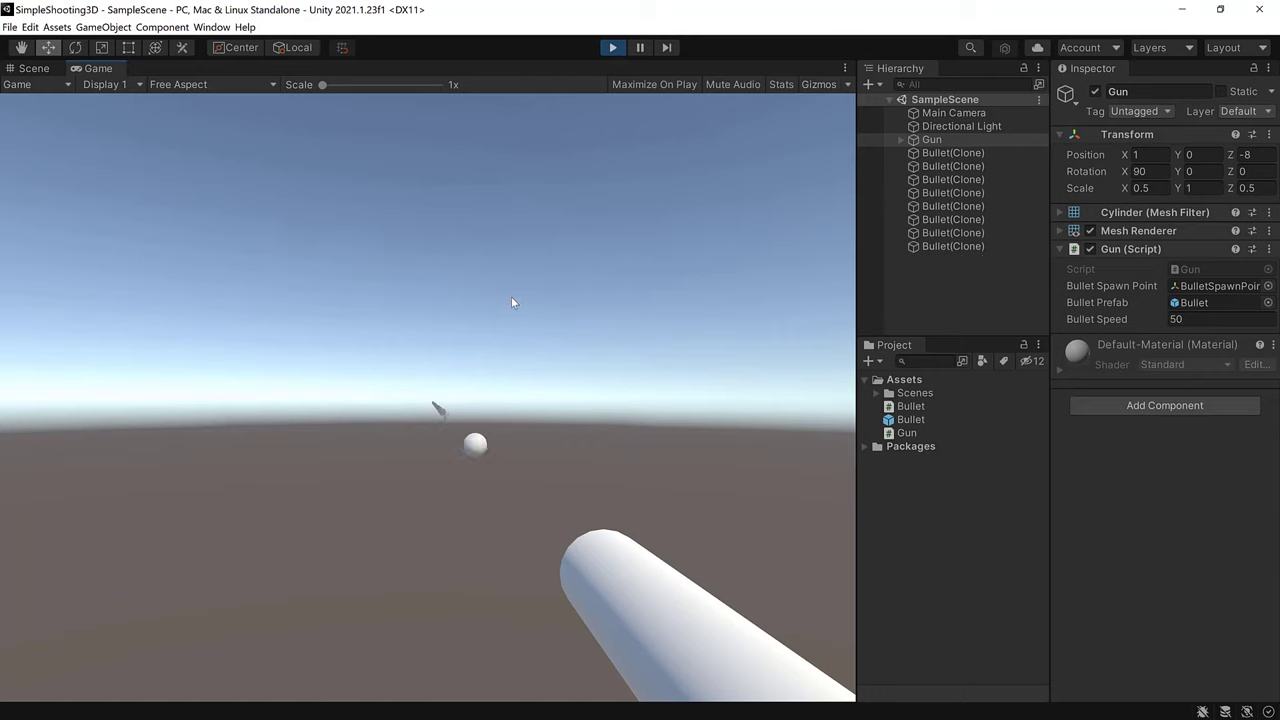
{"action": "left_click", "coordinate": [511, 297]}
{"action": "left_click", "coordinate": [511, 297]}
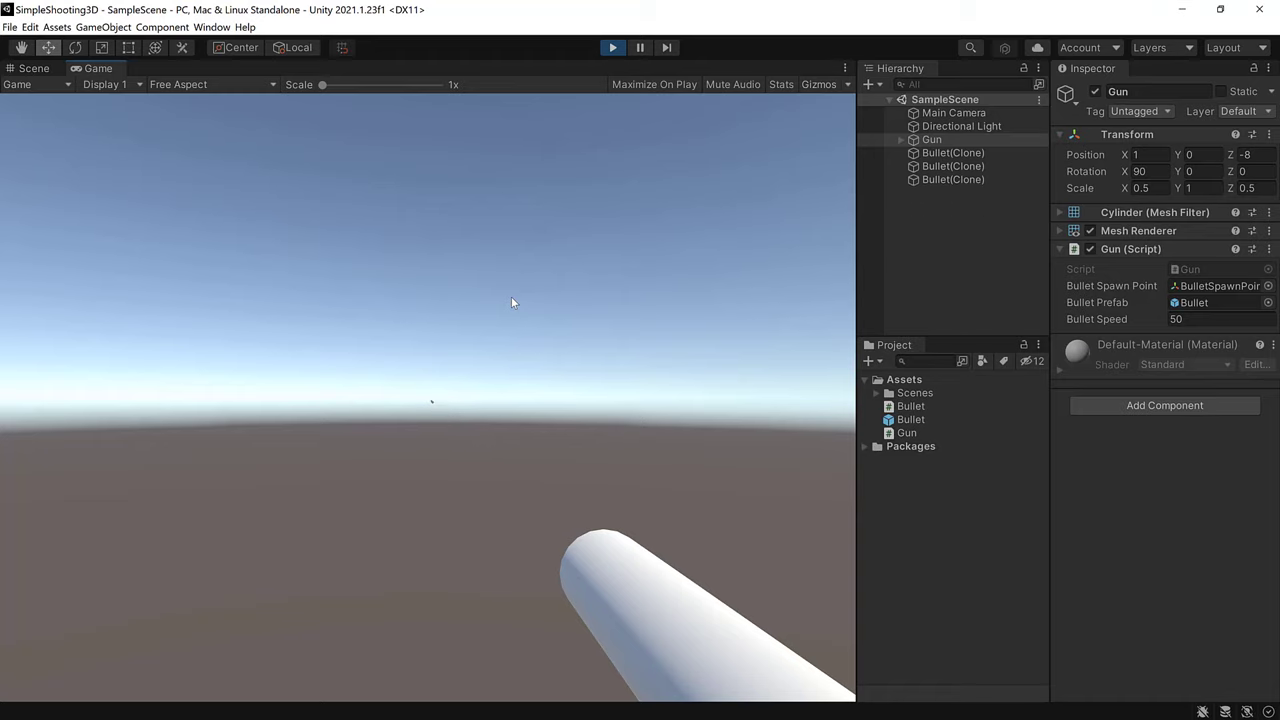